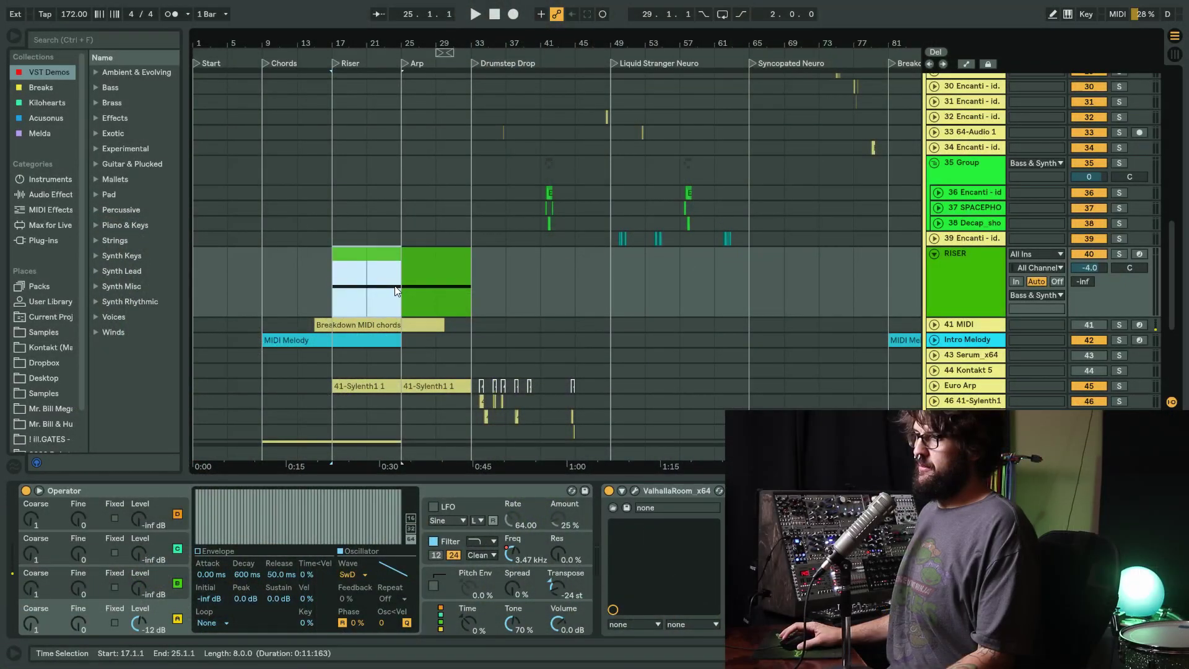
Show the automation lanes and play the arrangement from the Riser marker at bar 17.
scroll(363, 81, up, 3)
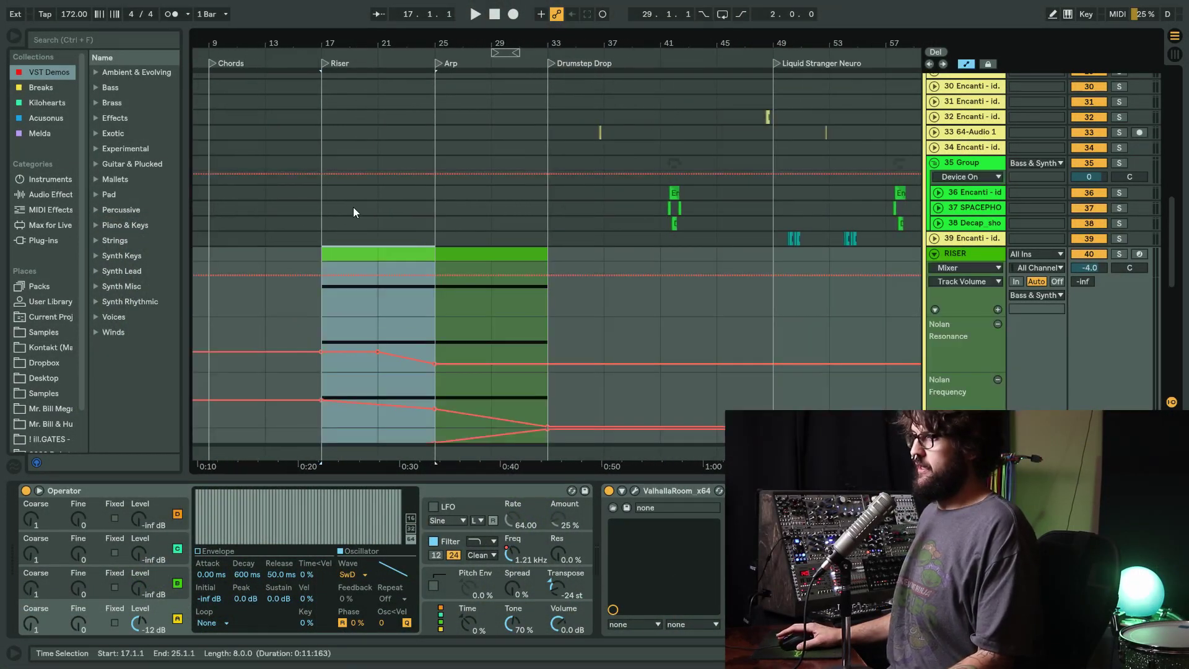
key(a)
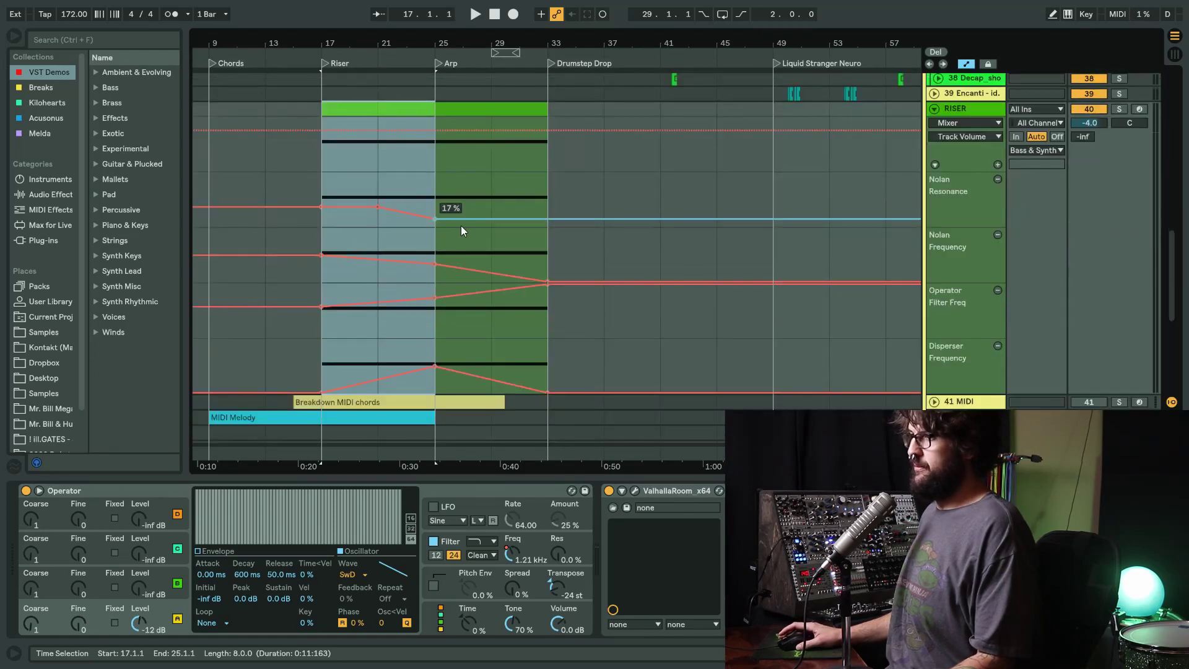
click(332, 158)
key(space)
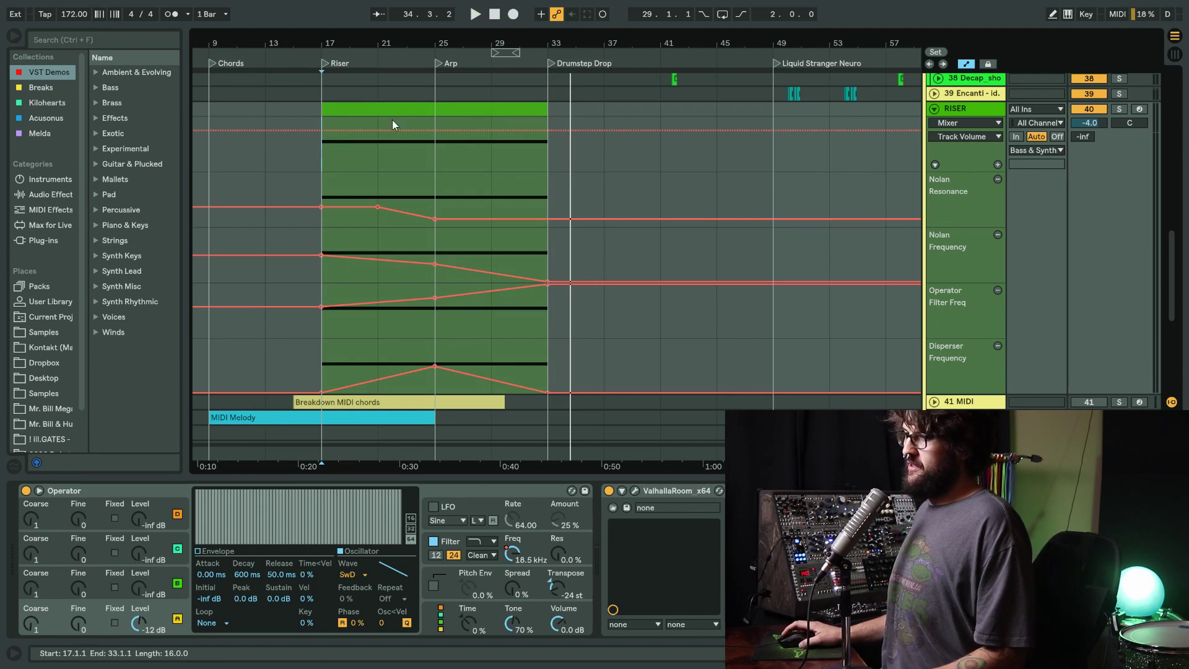
Try duplicating the arrangement time from bar 17 to bar 25, and undo the duplication.
click(435, 149)
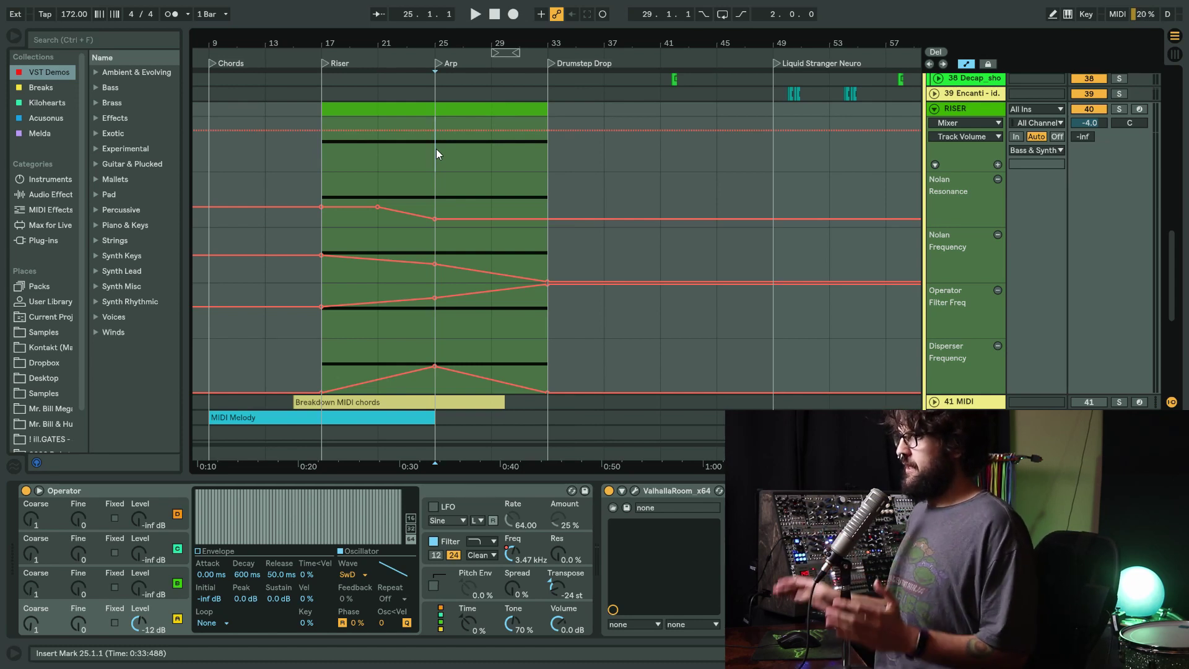
drag(344, 125, 544, 145)
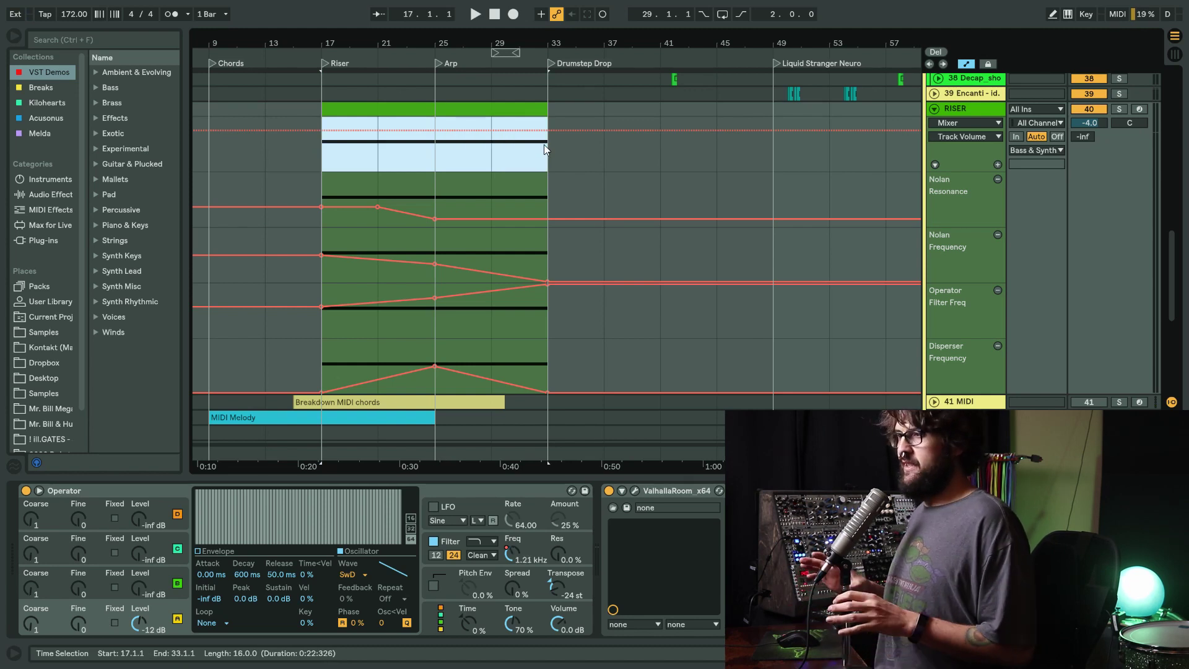
shift+click(435, 151)
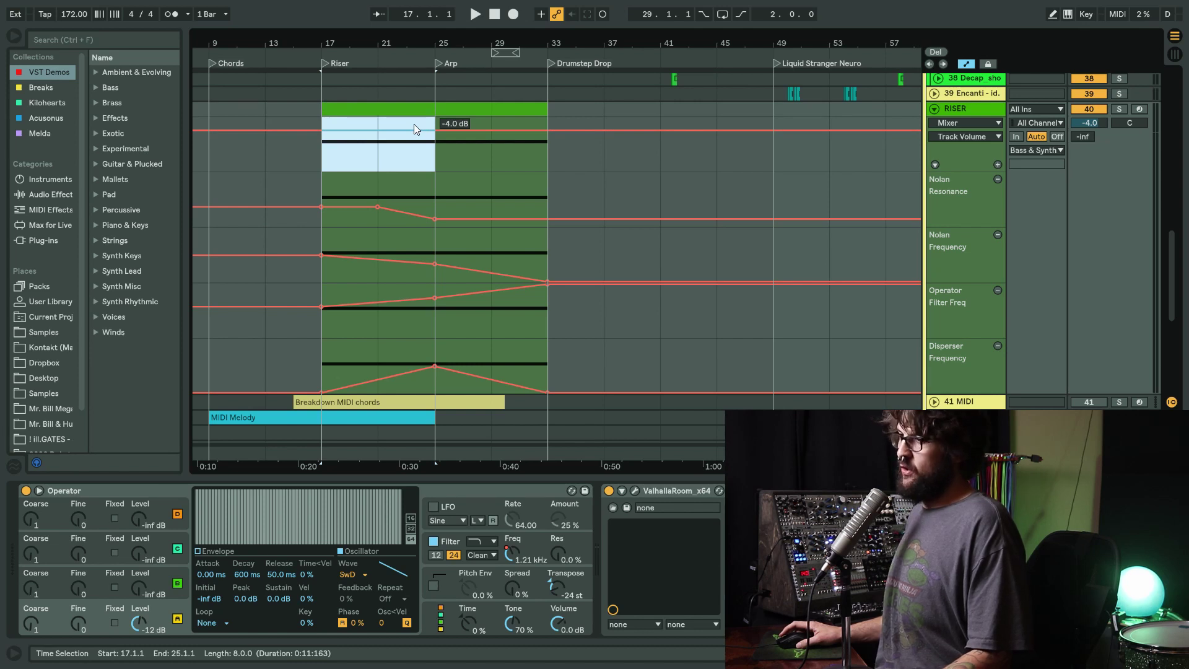
key(ctrl+shift+d)
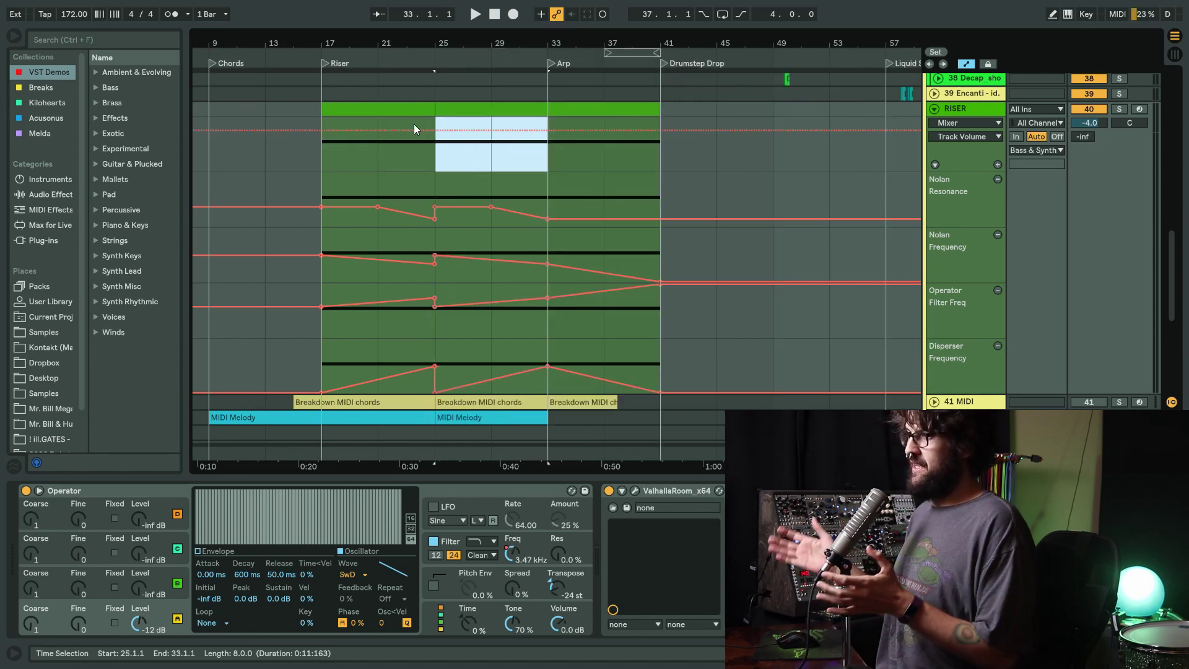
key(ctrl+z)
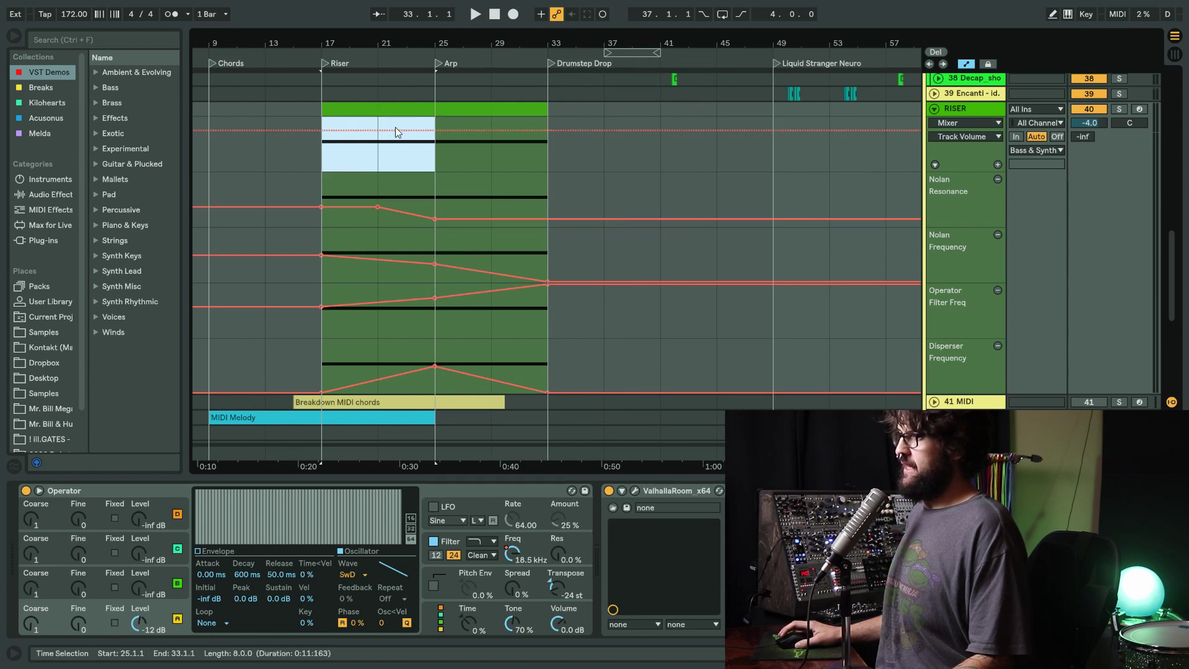
Try inserting eight bars of empty time at bar 25 across the arrangement, and undo the insertion.
drag(432, 149, 574, 140)
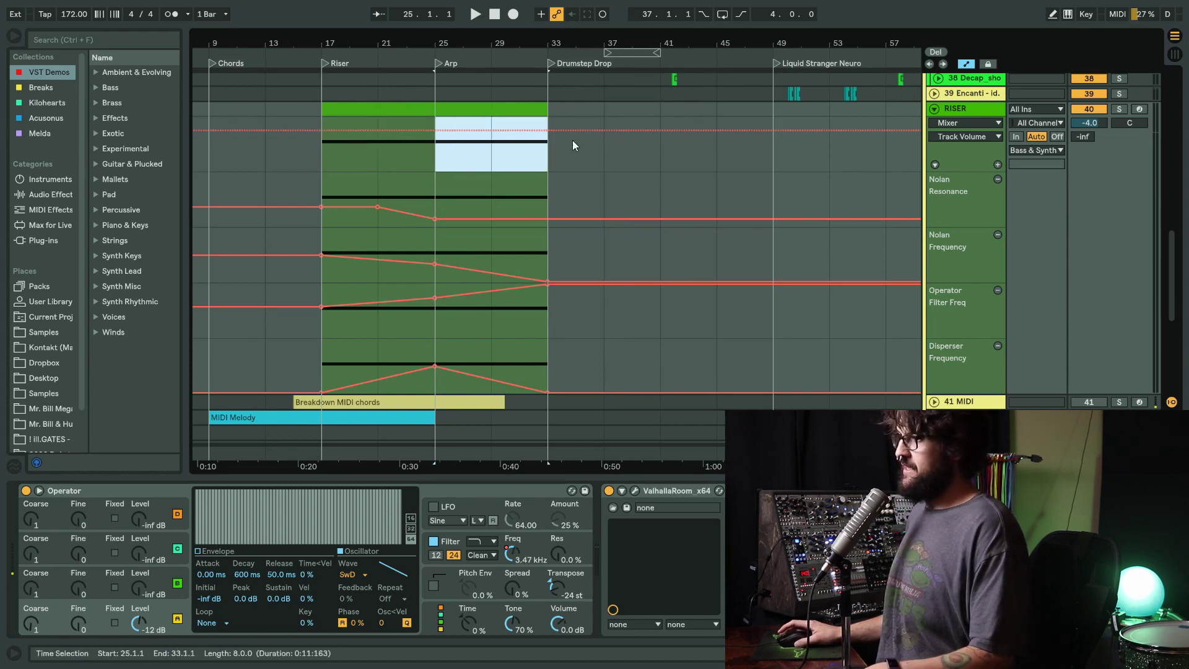
key(ctrl+shift+d)
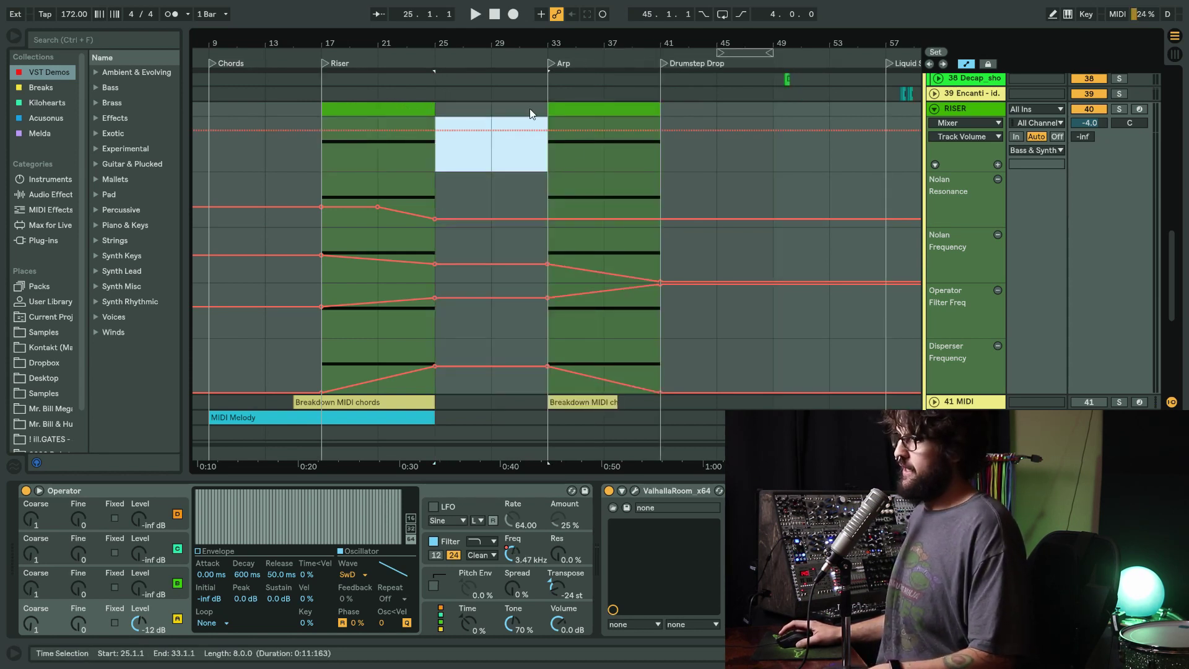
scroll(469, 155, up, 4)
scroll(466, 159, down, 4)
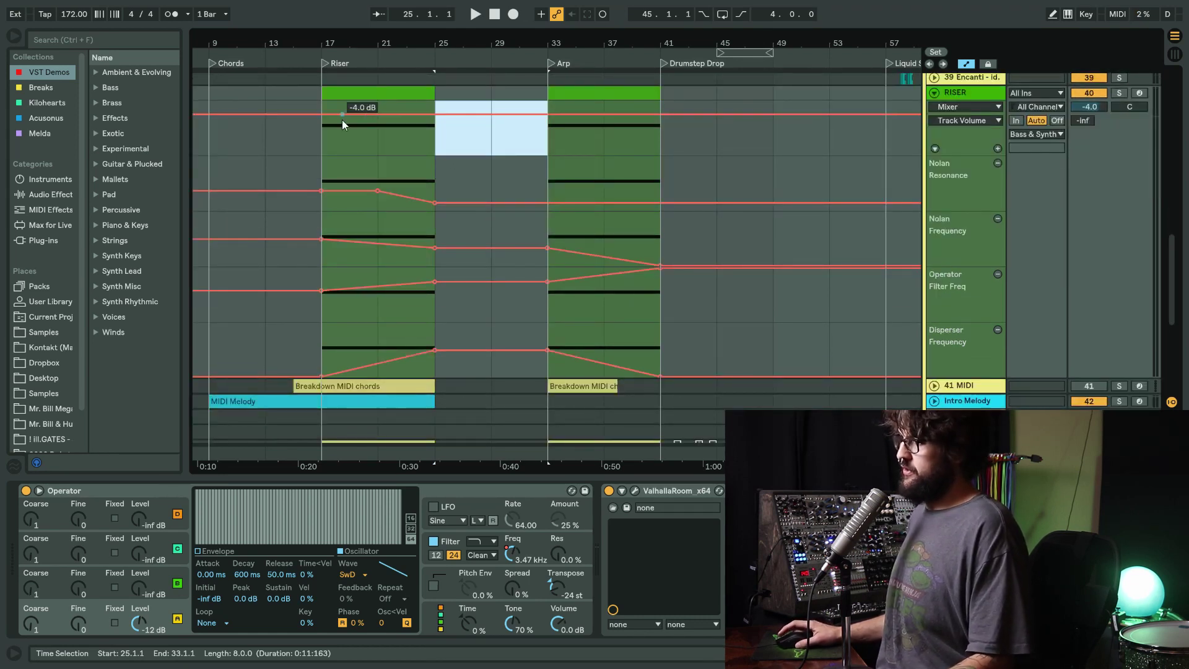
key(ctrl+shift+Delete)
Duplicate the arrangement time from bar 17 to bar 25 and select the RISER clip section between bars 25 and 33.
drag(437, 135, 339, 130)
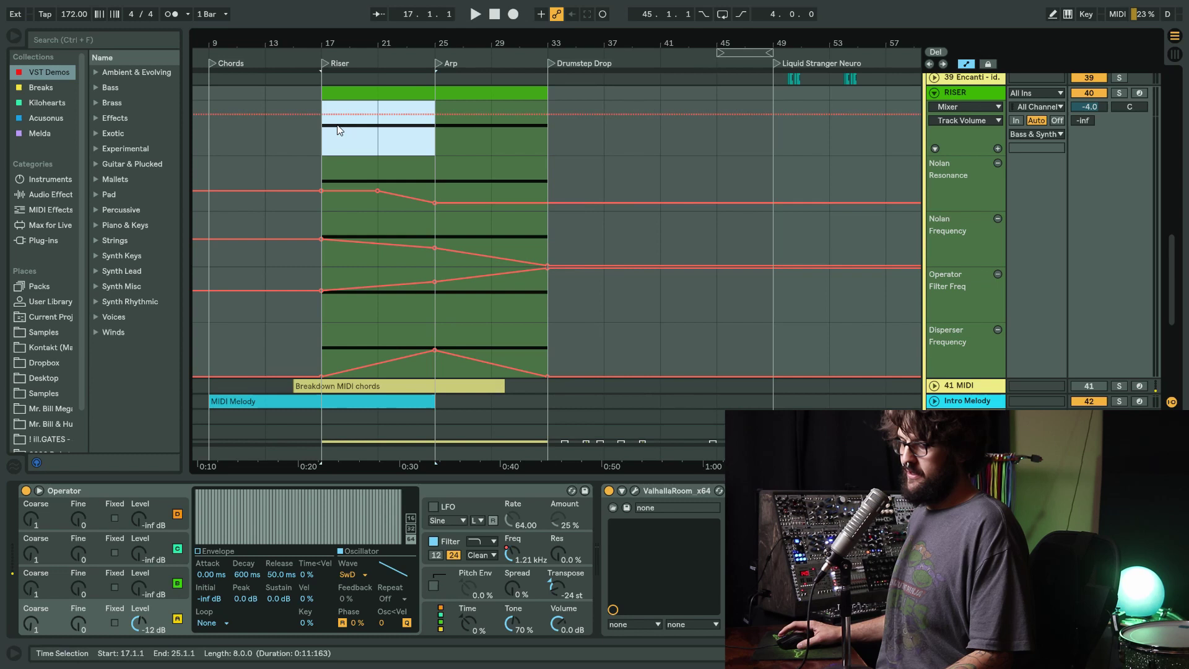
key(ctrl+shift+d)
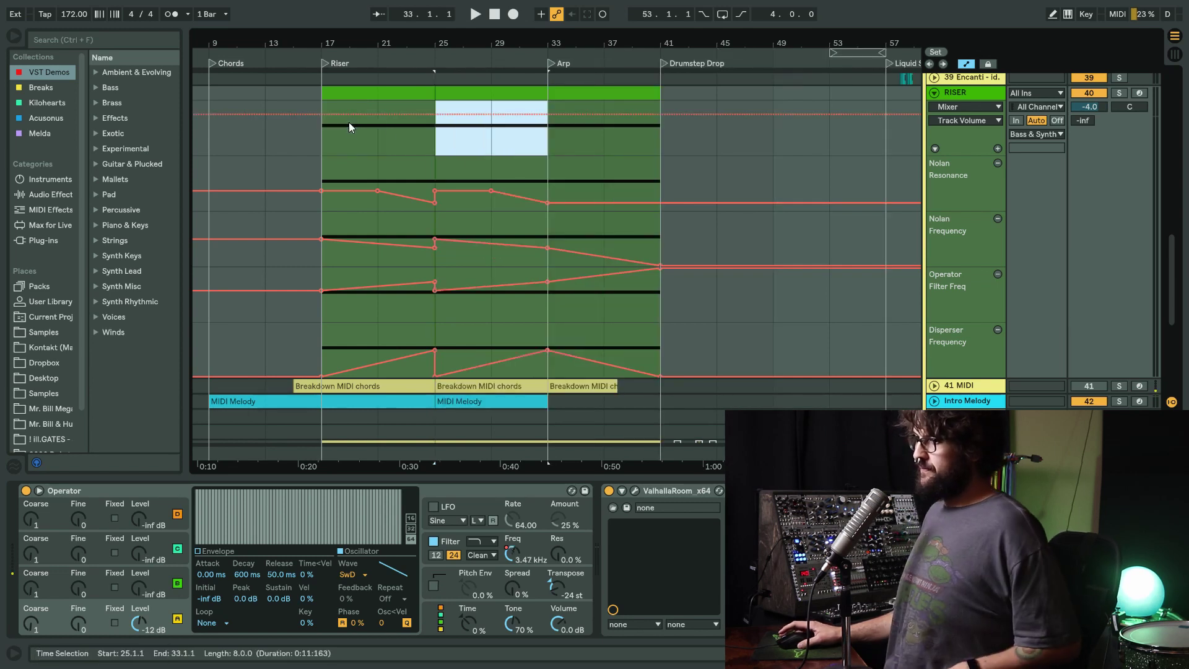
click(425, 91)
click(459, 92)
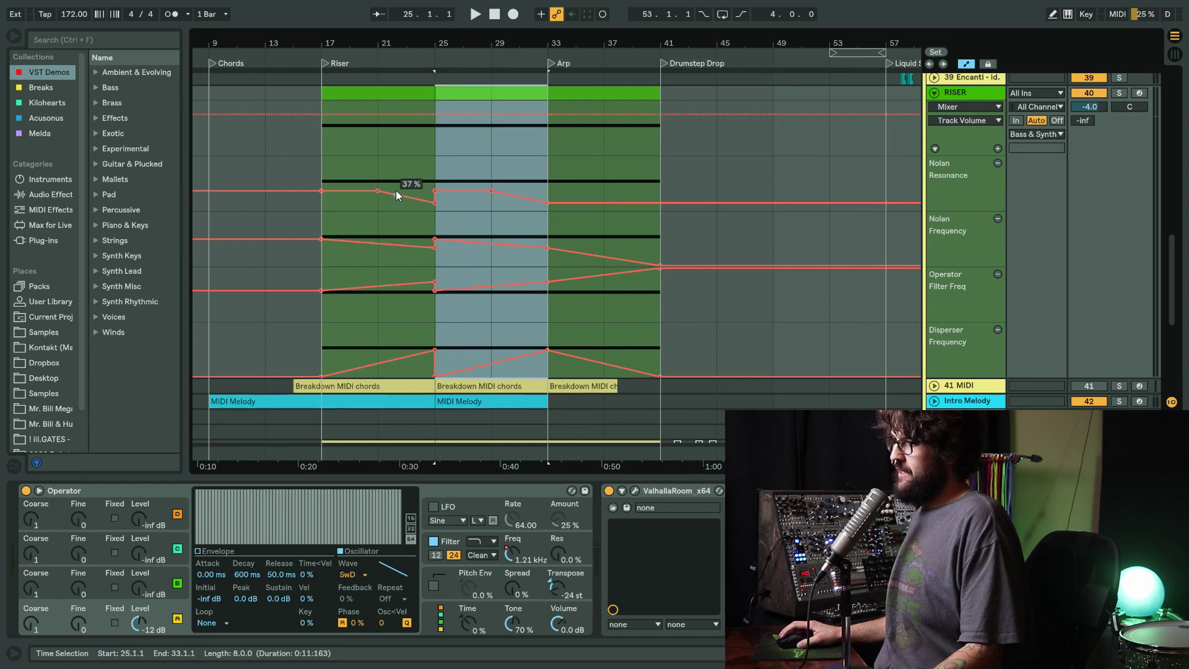
Unfold the 41 MIDI, Intro Melody and Euro Arp tracks to show their clips and automation.
scroll(441, 244, down, 5)
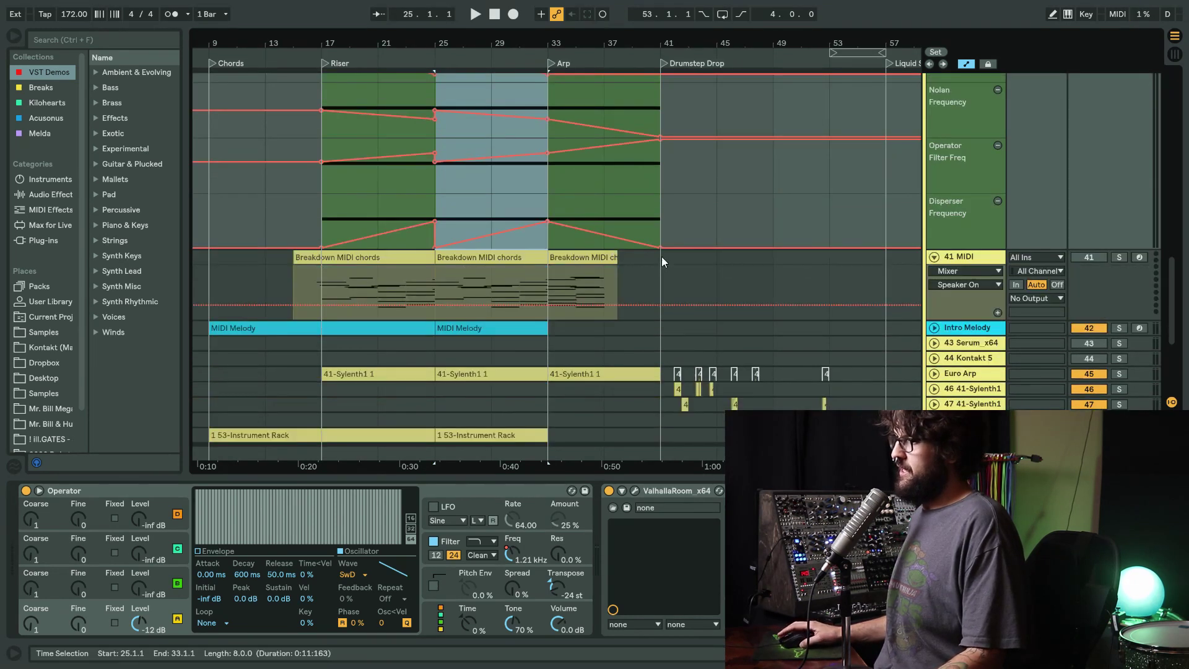
click(934, 263)
scroll(721, 293, down, 3)
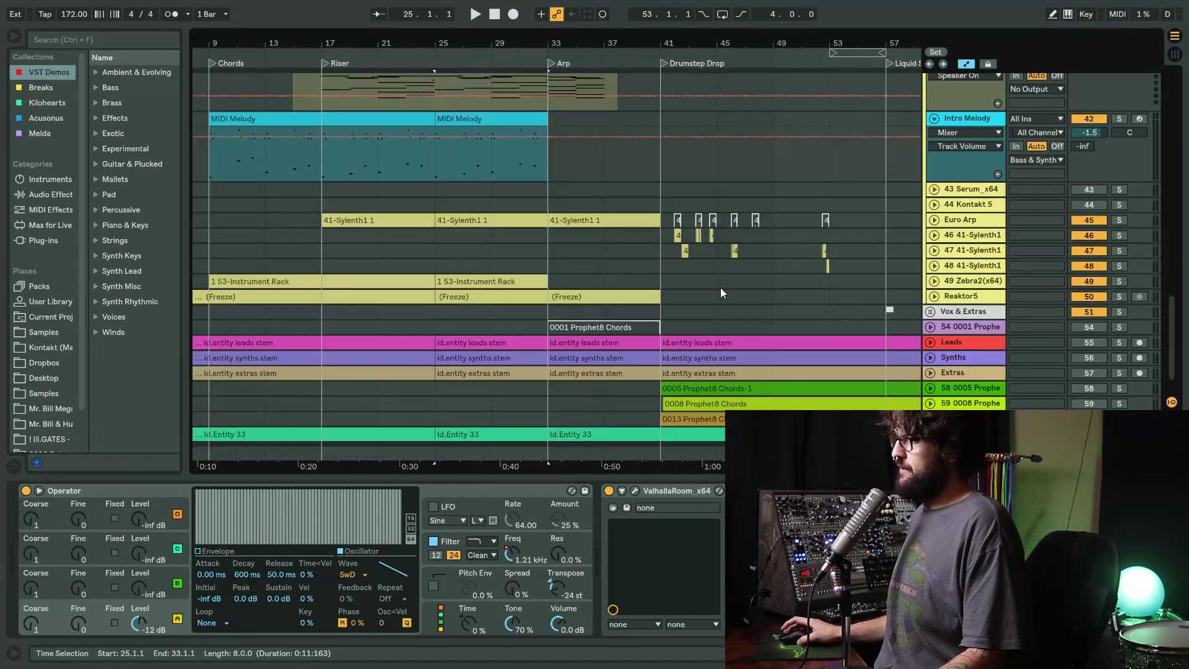
click(934, 220)
scroll(481, 282, down, 4)
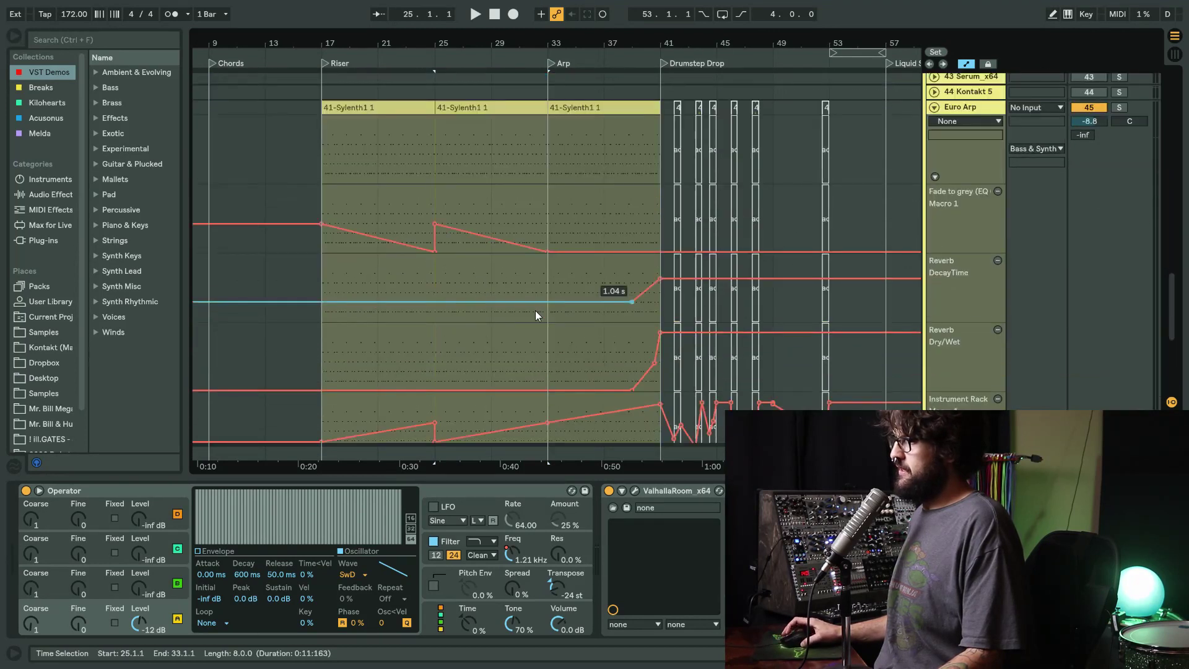
On Euro Arp, delete the Instrument Rack Macro 1 breakpoints at bars 25 and 33 and adjust the Fade to grey breakpoint at bar 25.
scroll(537, 282, down, 2)
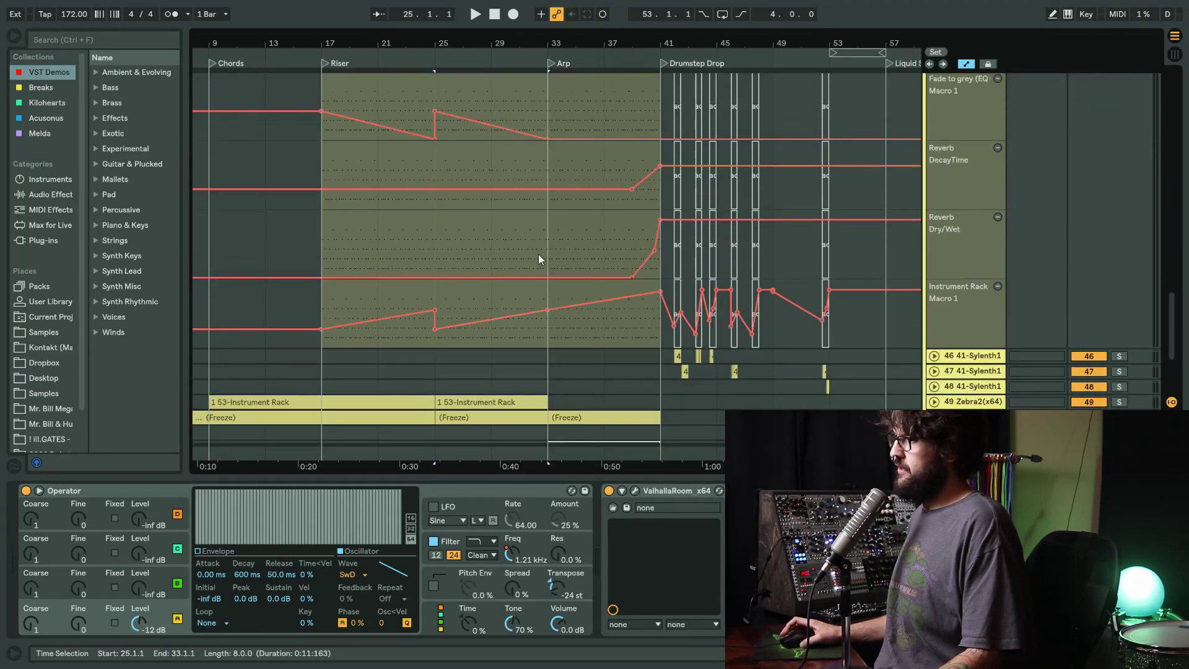
click(434, 331)
click(434, 309)
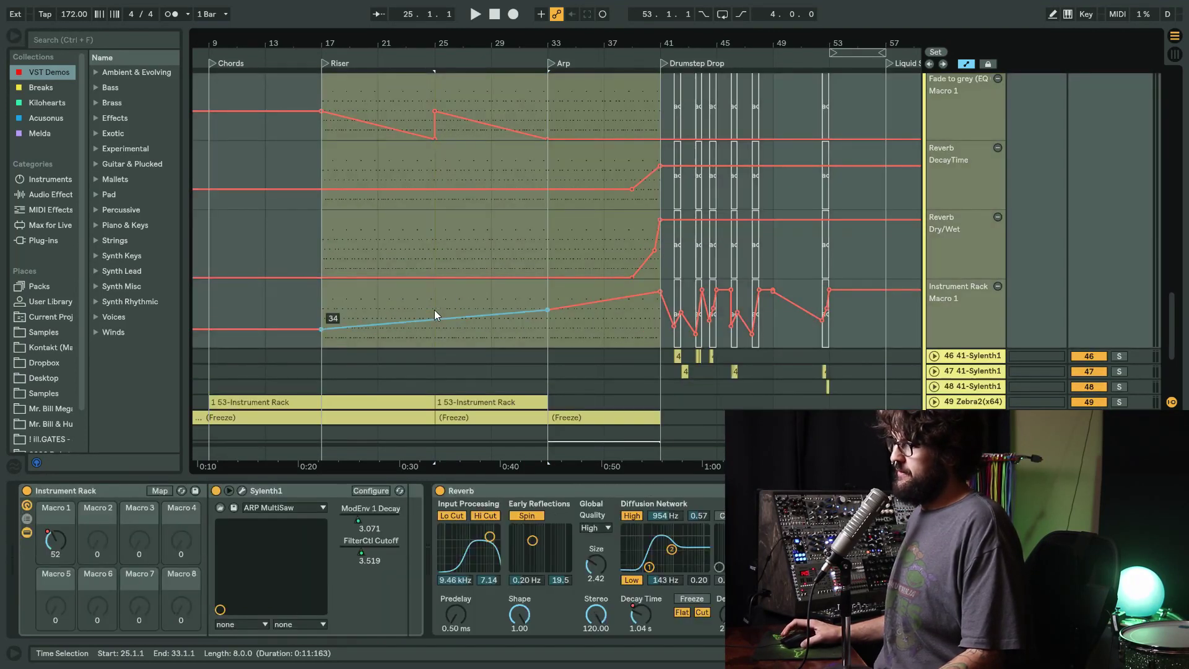
click(553, 308)
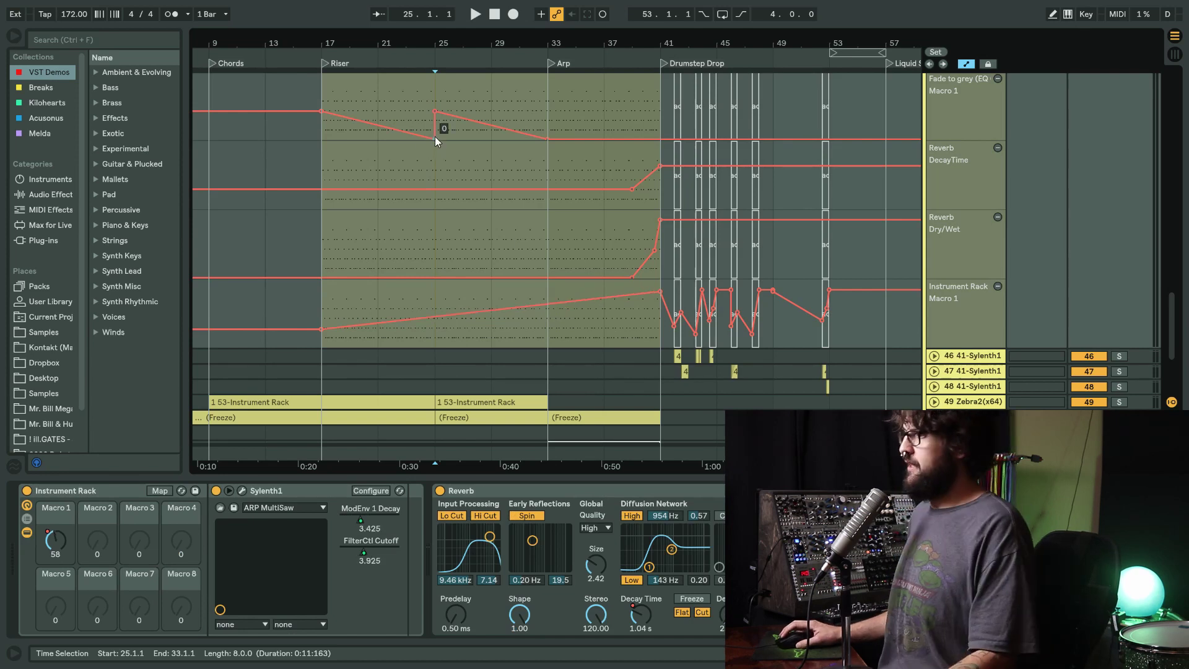
drag(435, 138, 433, 111)
On the RISER track, delete the Disperser Frequency breakpoints at bar 25 and start removing the Operator Filter Freq ones there.
scroll(493, 246, up, 8)
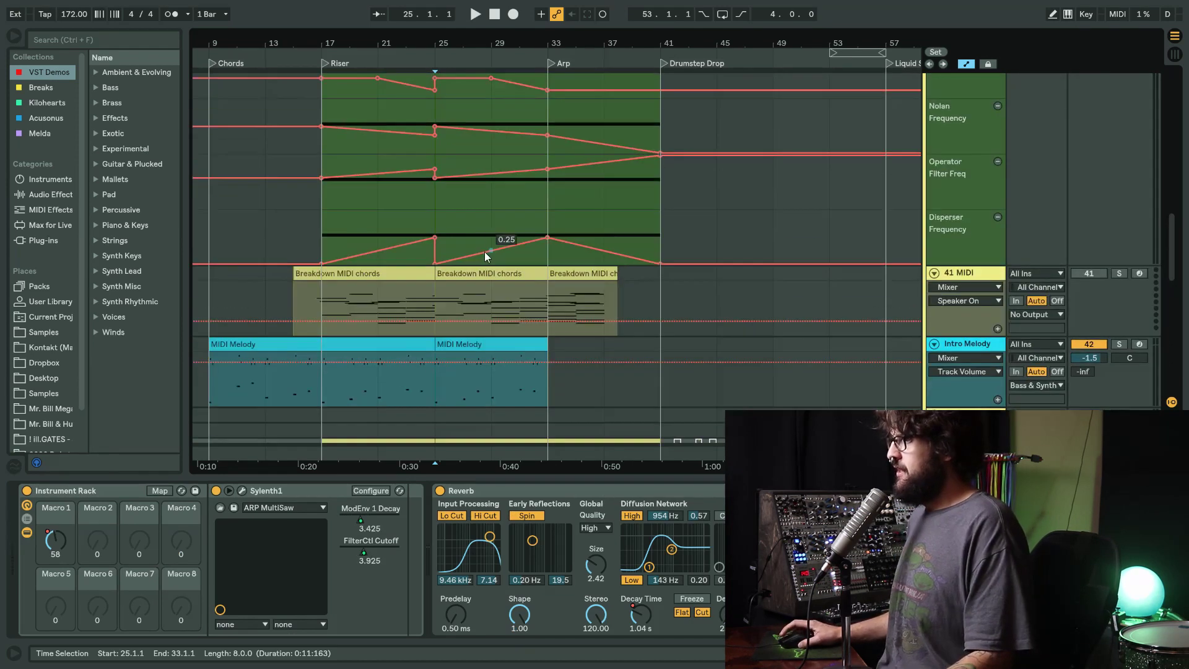
click(433, 263)
click(435, 238)
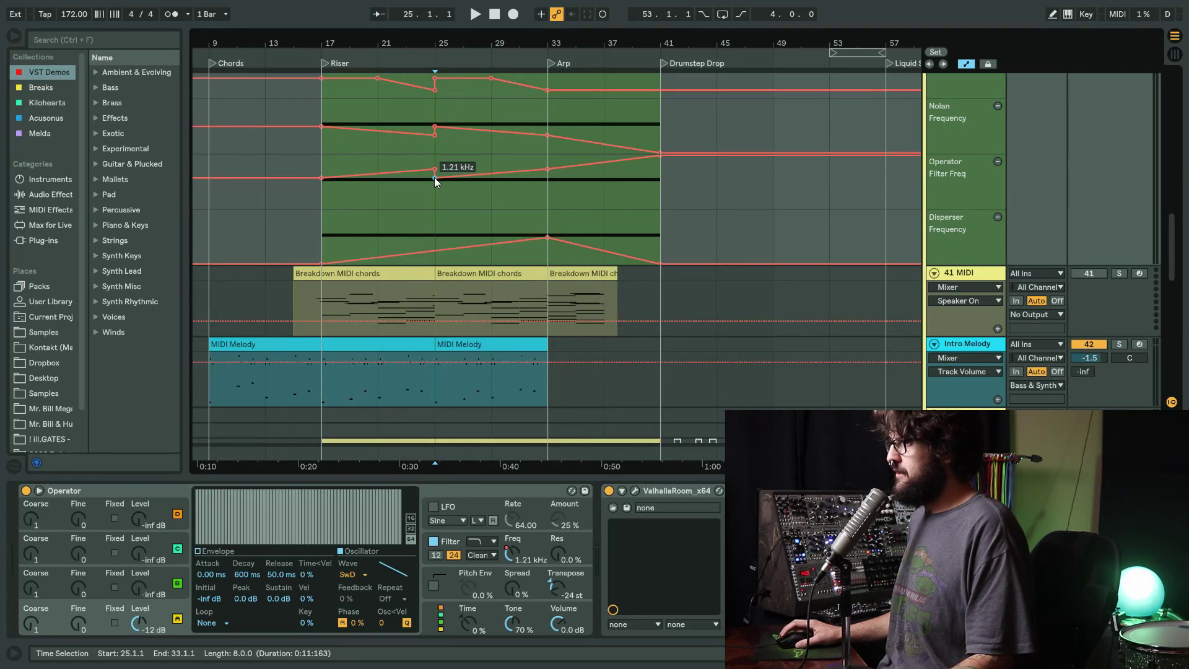
click(434, 178)
Undo the breakpoint deletions in the RISER track's Operator Filter Freq and Disperser Frequency automation.
scroll(491, 214, up, 3)
key(ctrl+z)
key(ctrl+z)
key(ctrl+z)
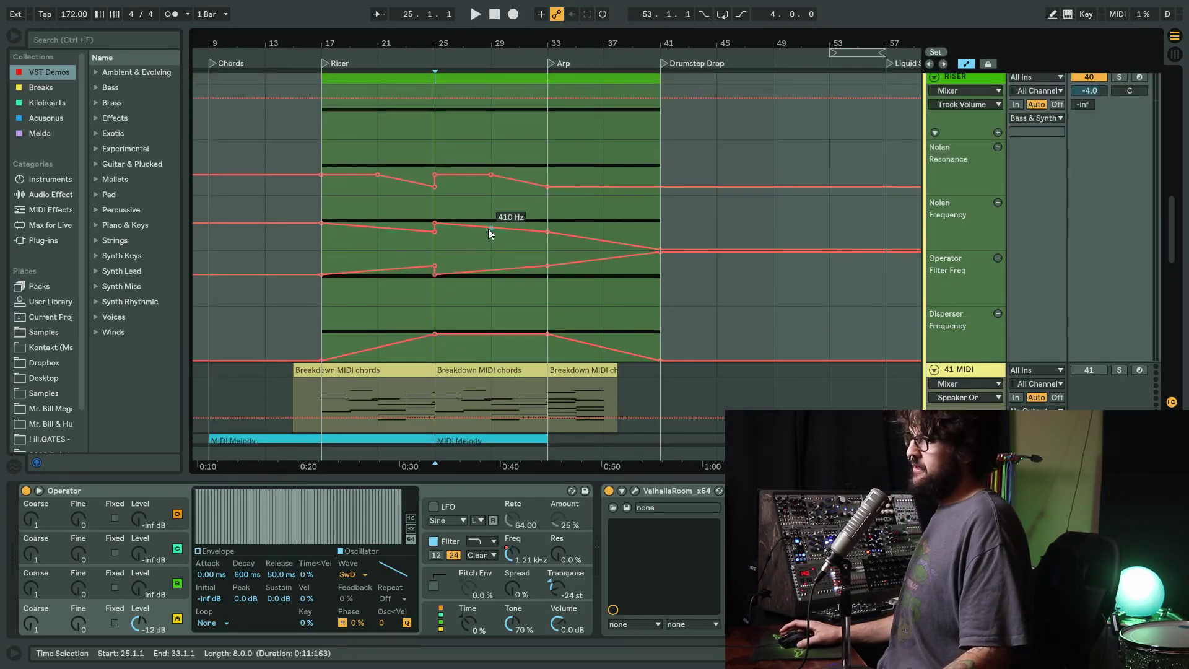
scroll(498, 271, down, 6)
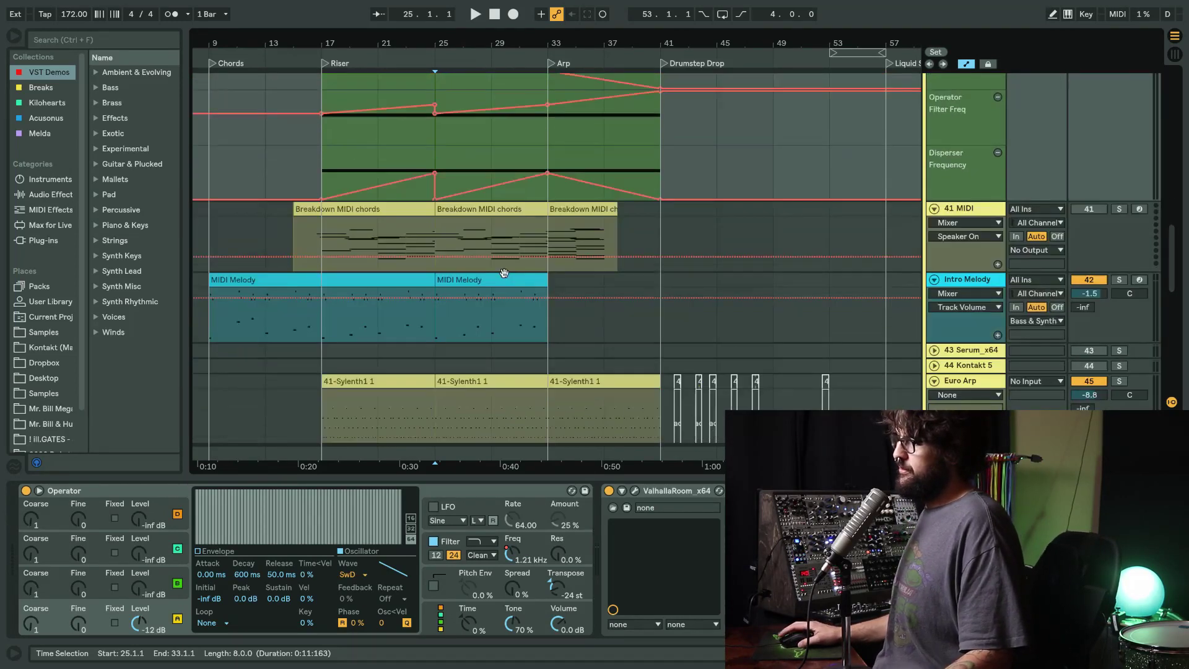
key(ctrl+z)
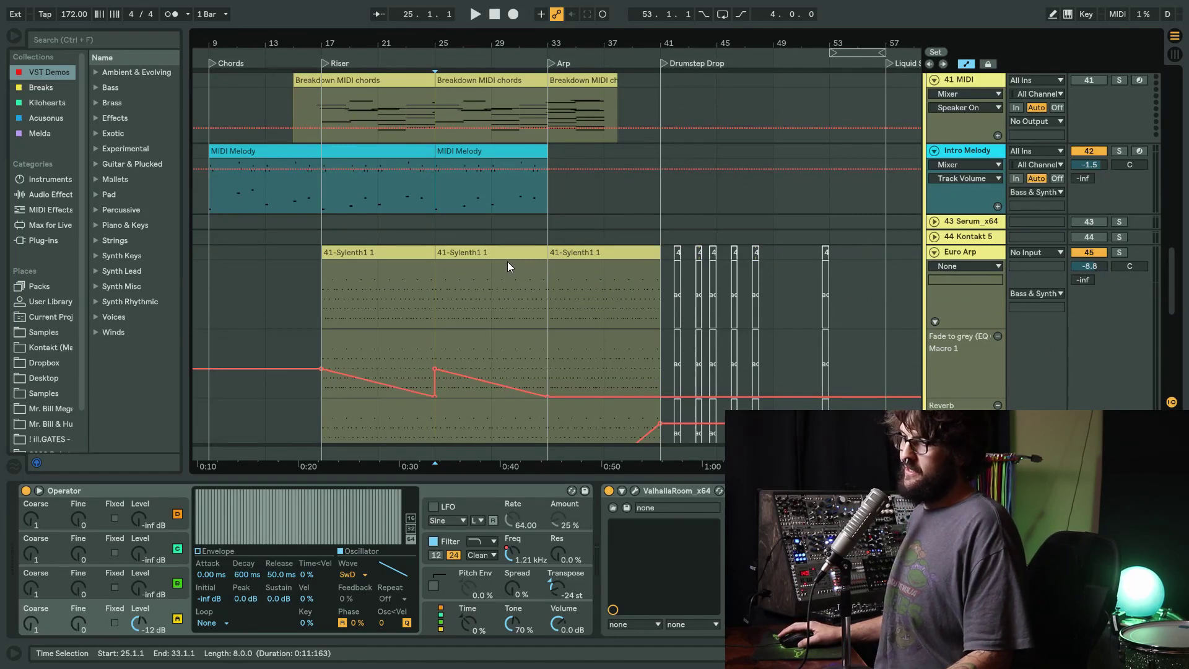
Undo the remaining breakpoint edits and the duplication of the time from bar 17 to bar 25.
scroll(508, 266, up, 2)
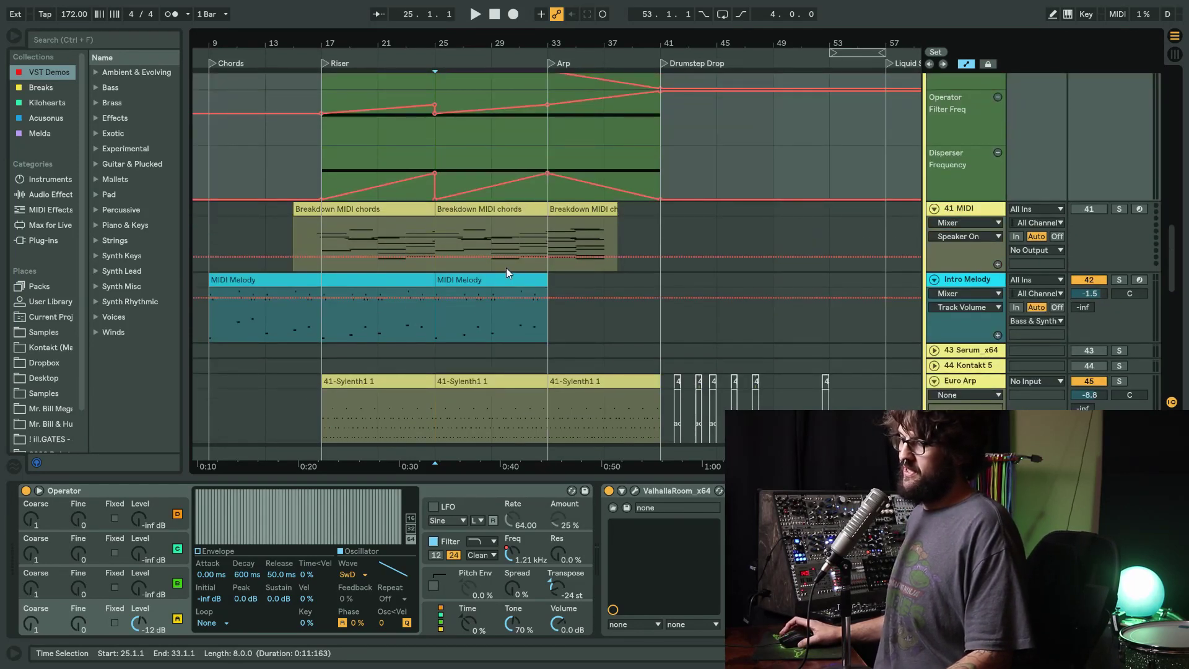
scroll(507, 267, up, 4)
click(454, 198)
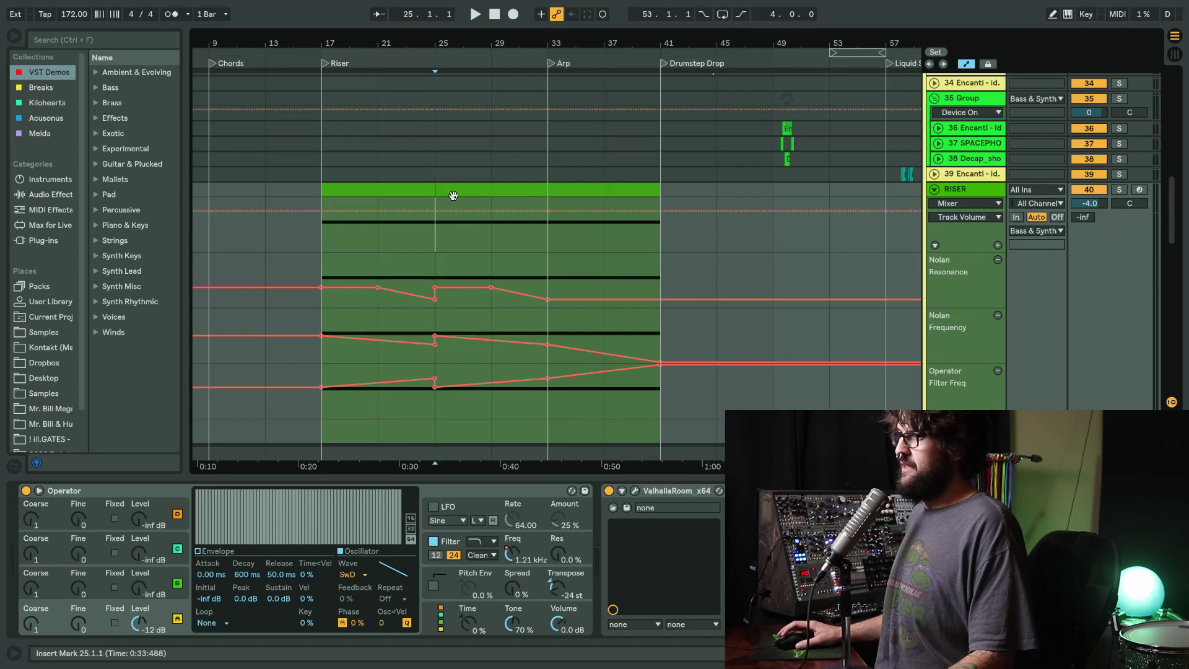
key(F11)
click(31, 21)
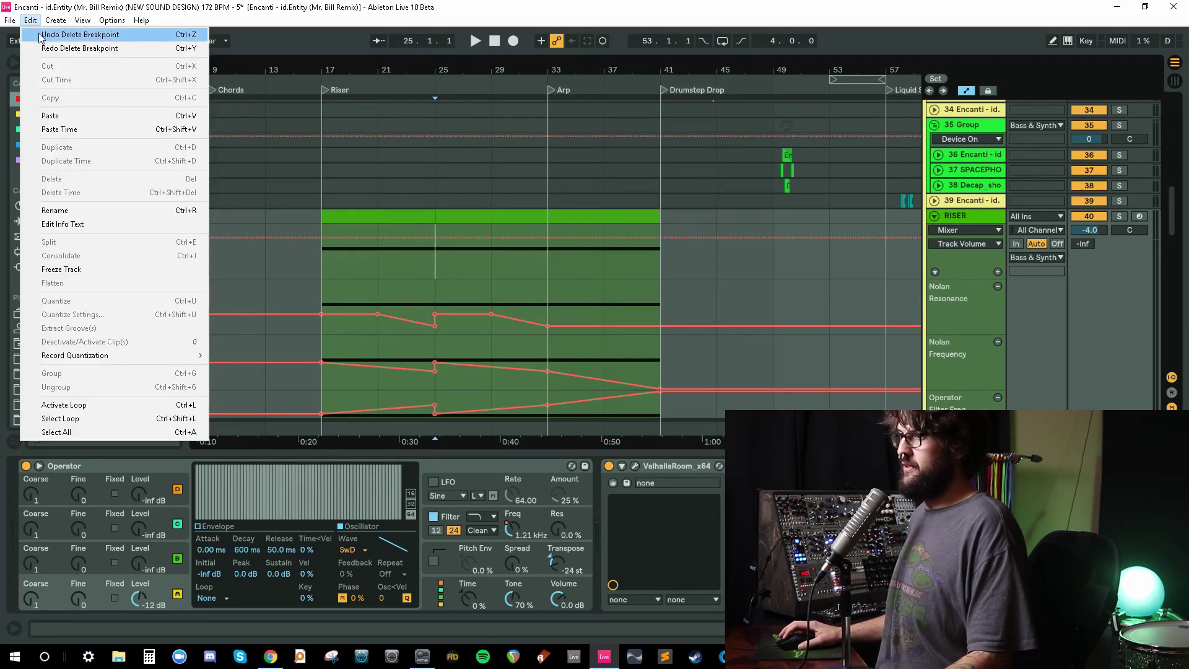
click(43, 35)
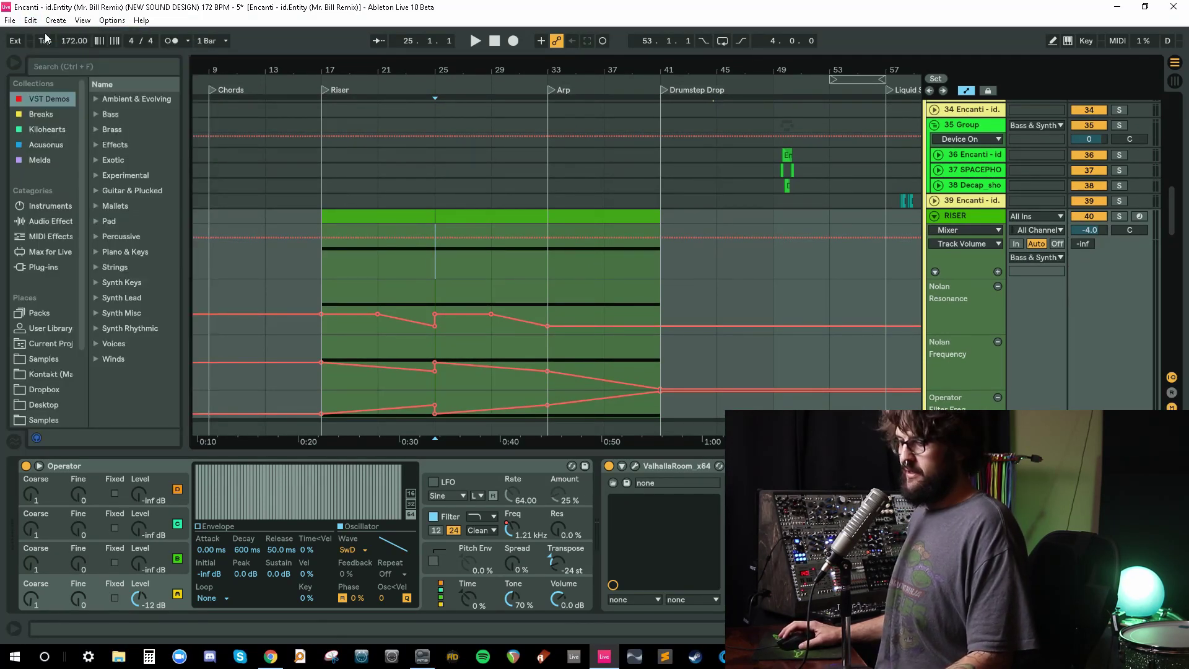
key(ctrl+z)
Hide the automation lanes and fold all the tracks in the arrangement.
click(348, 218)
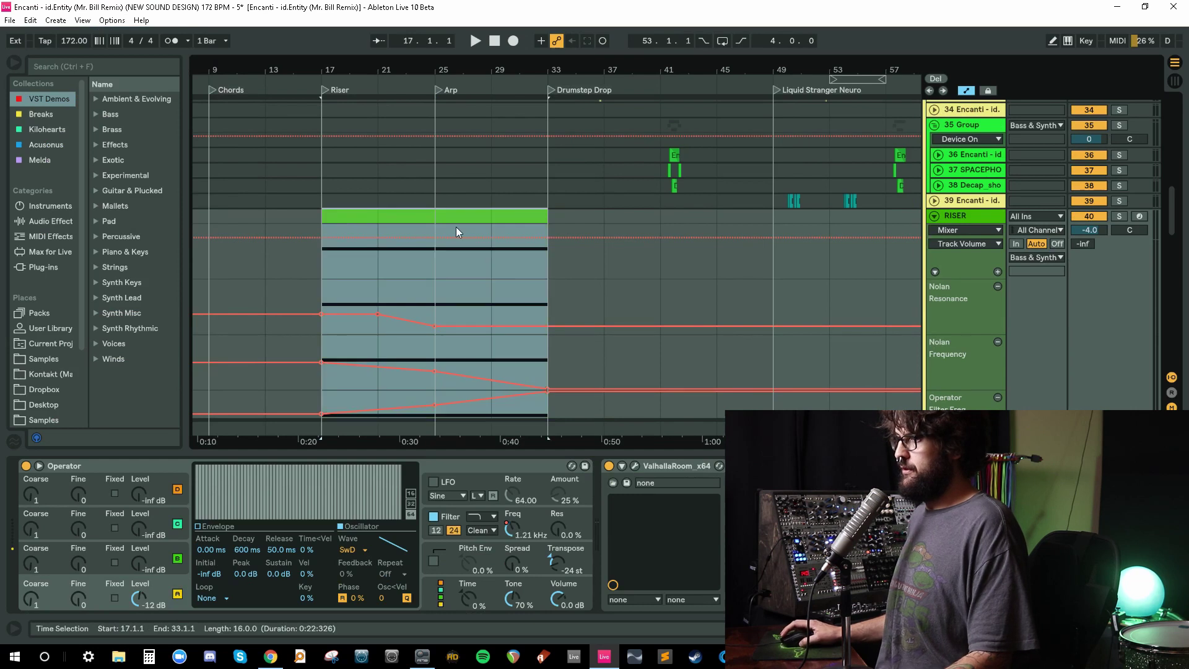
key(a)
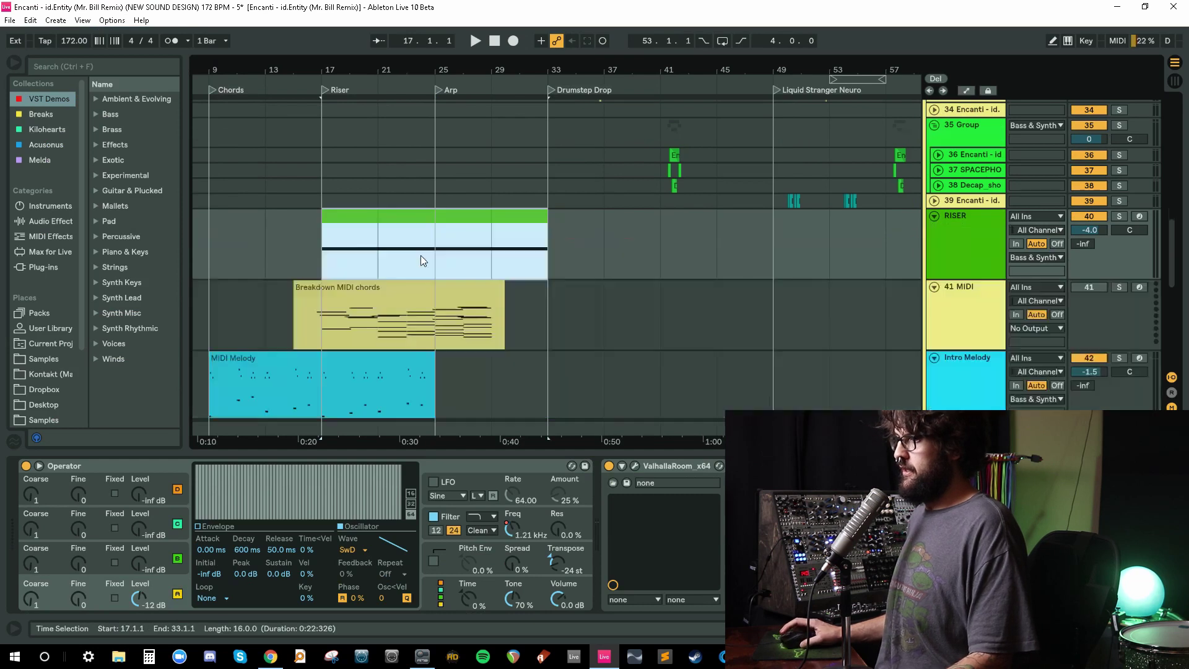
alt+click(934, 215)
Switch to Chrome and view the YouTube tutorial "How to Timestretch Automation :2 and *2 in Ableton Live".
click(271, 657)
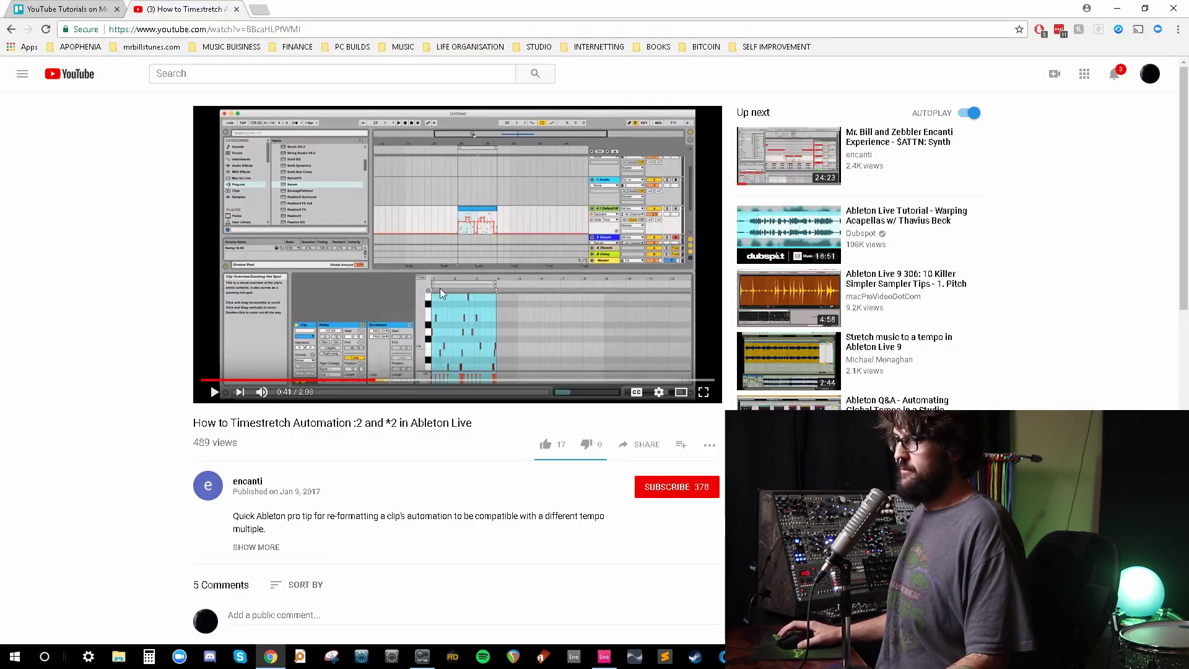
drag(194, 424, 83, 483)
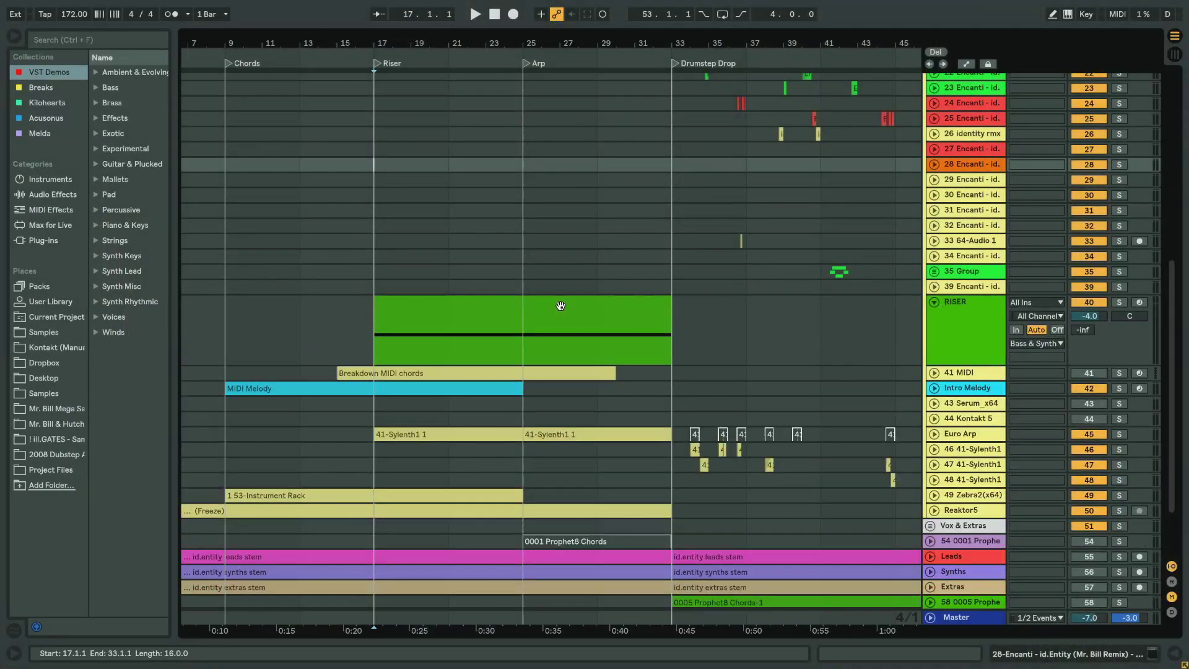
Show the RISER track's automation lanes and select its time range from bar 17 to bar 25.
scroll(579, 258, down, 3)
scroll(409, 261, down, 3)
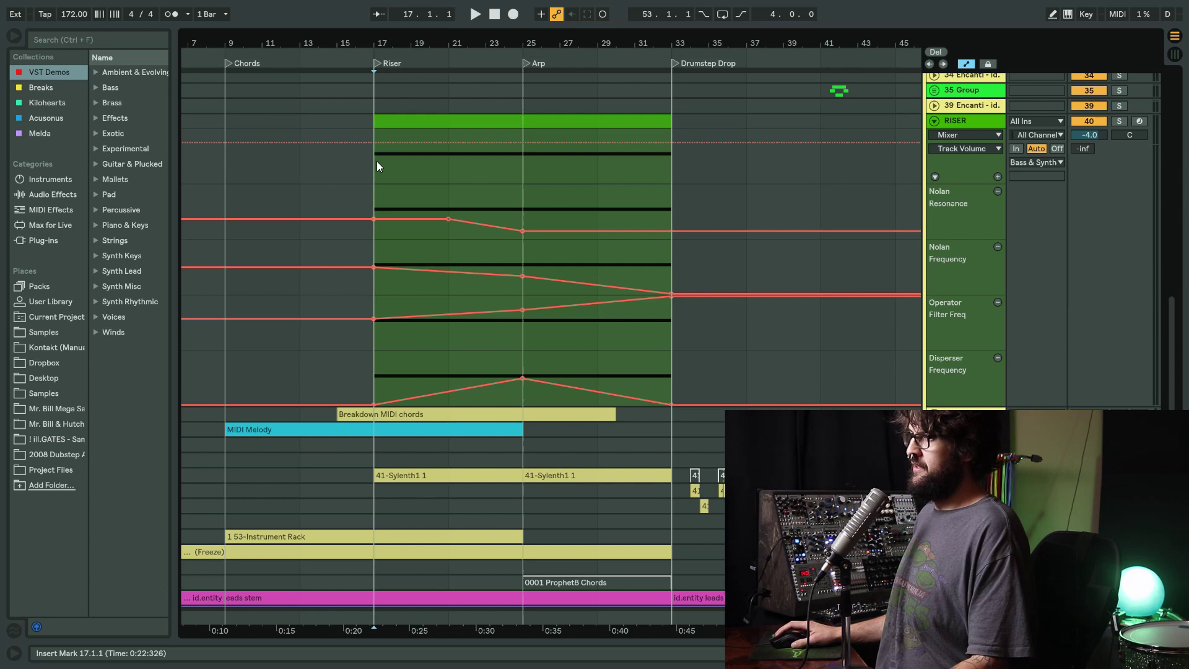
drag(376, 156, 507, 158)
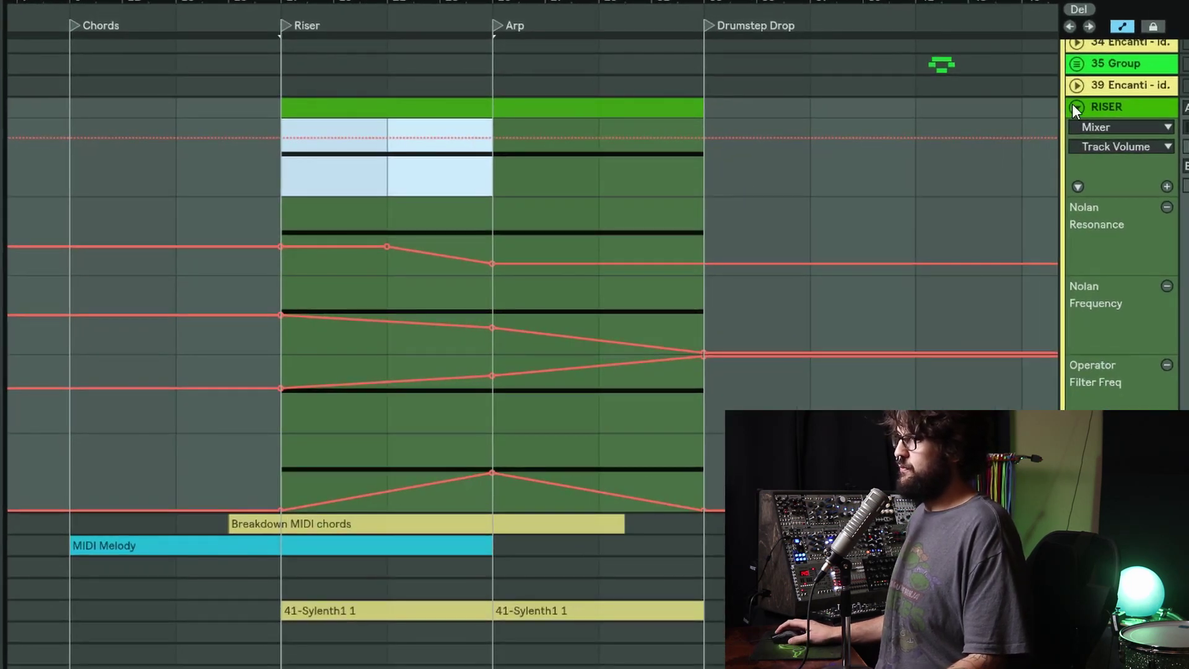
Fold the RISER track, select bar 17 to bar 25 on the tracks above it, and consolidate that time to a new scene.
key(Left)
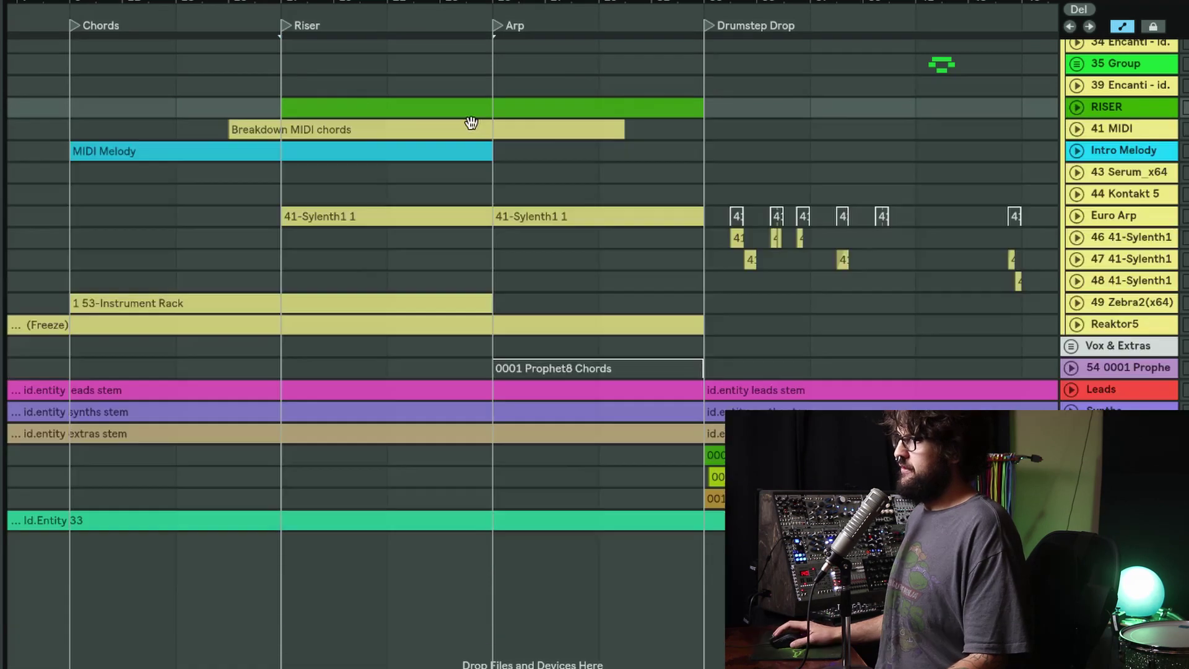
drag(376, 72, 480, 93)
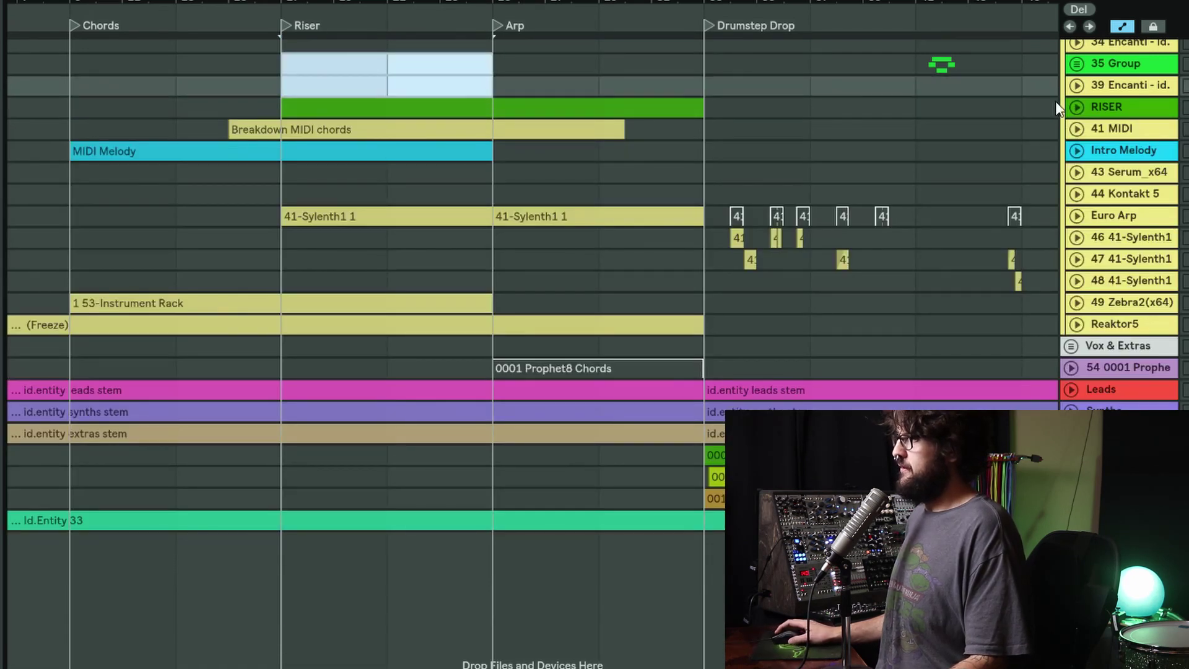
right_click(387, 74)
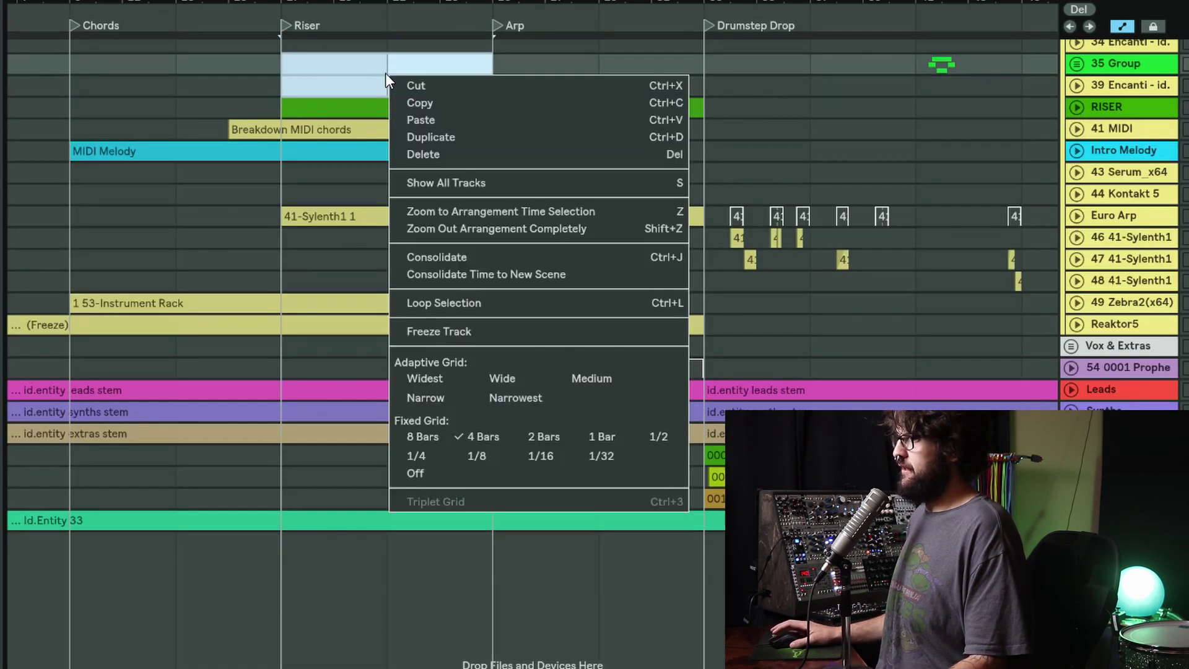
click(479, 276)
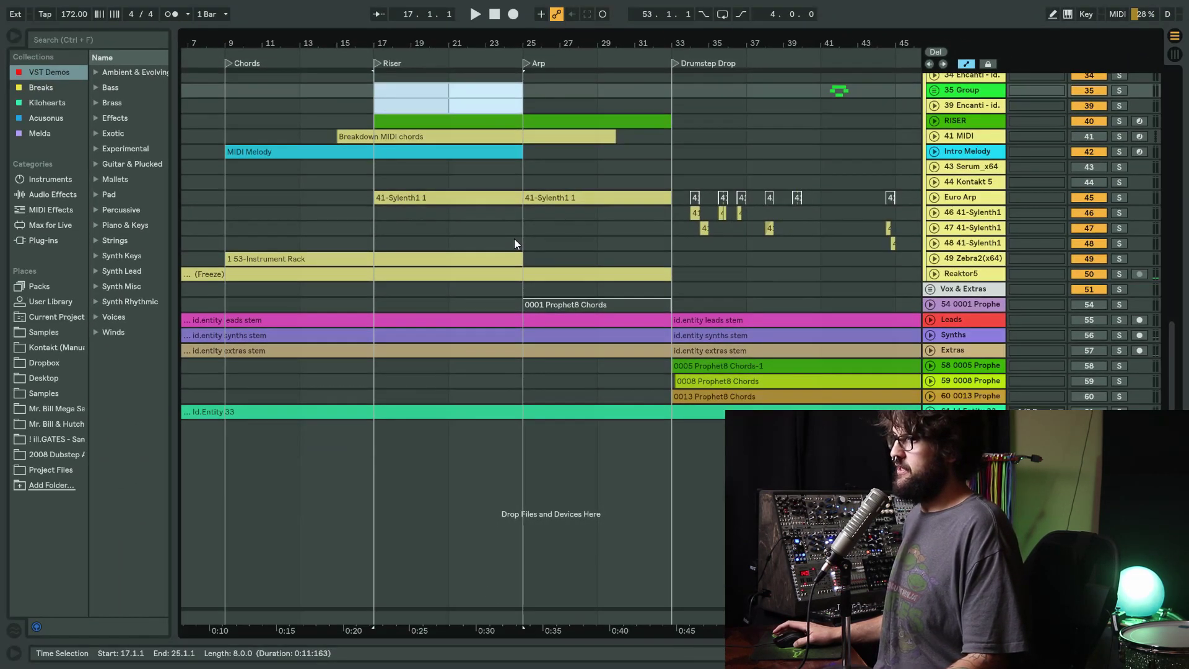
Switch to the Session View and open the consolidated Id.Entity 33 clip in scene 24.
key(Tab)
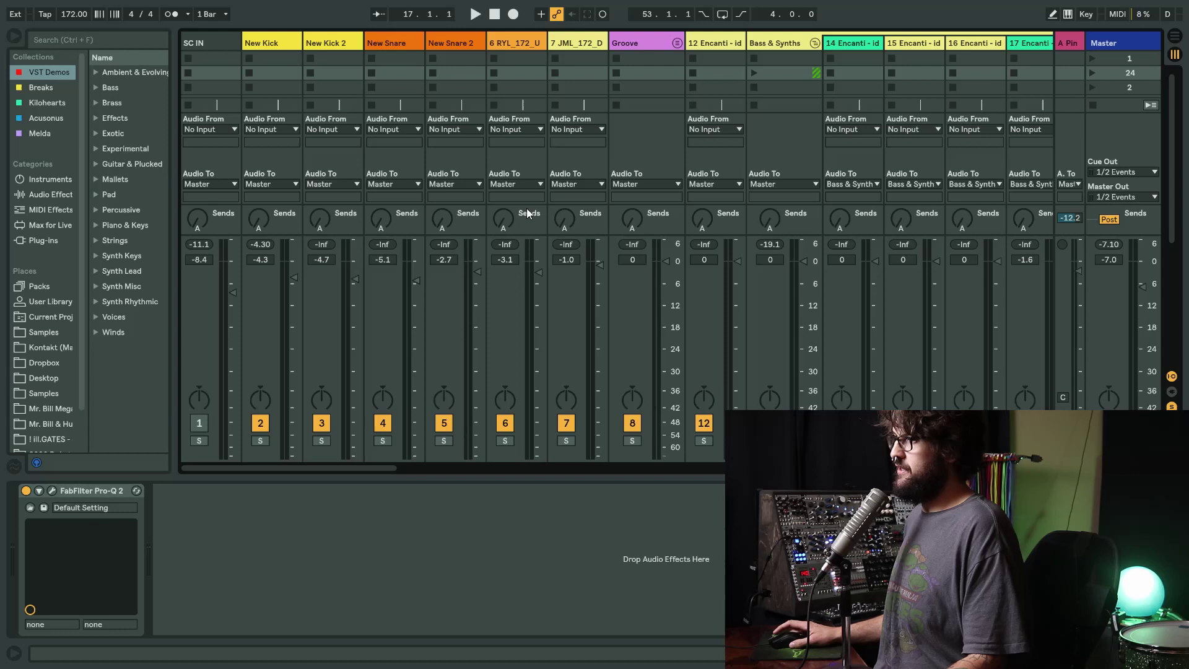
key(ctrl+alt+l)
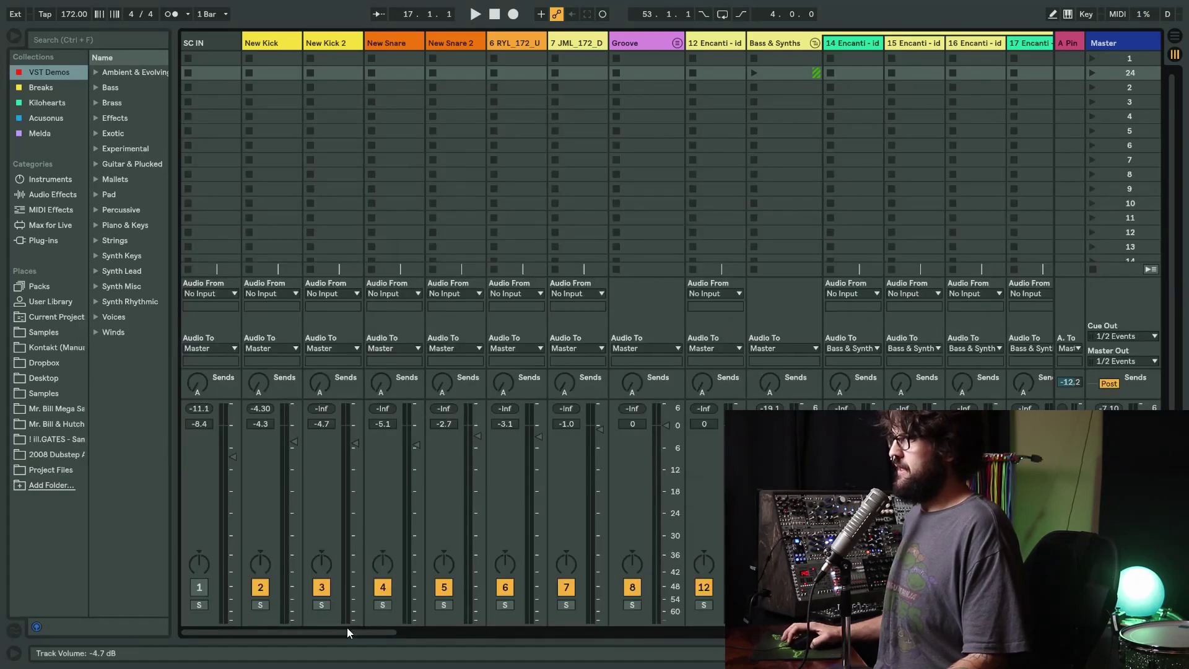
drag(347, 628, 954, 629)
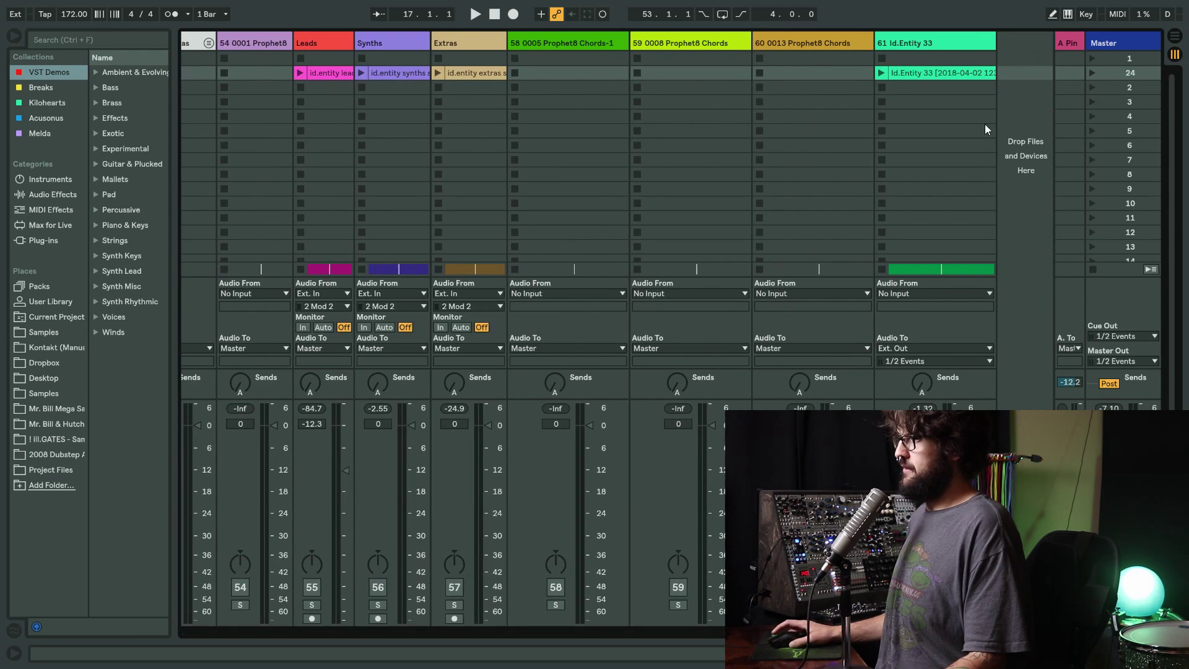
click(954, 72)
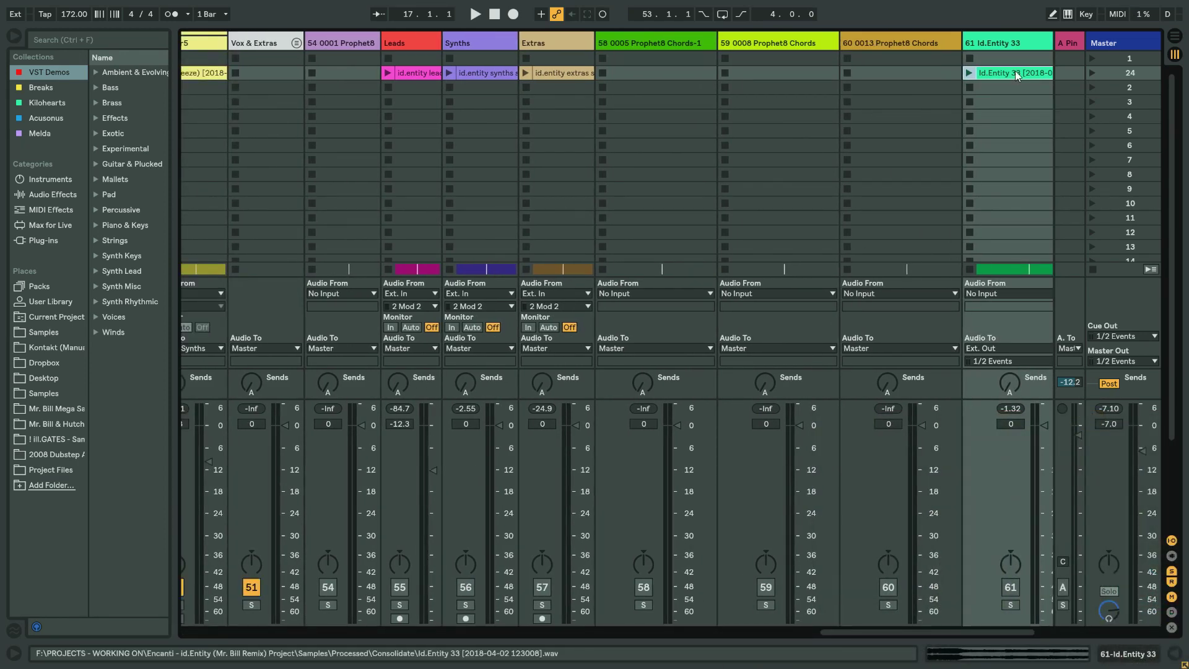
double_click(1012, 70)
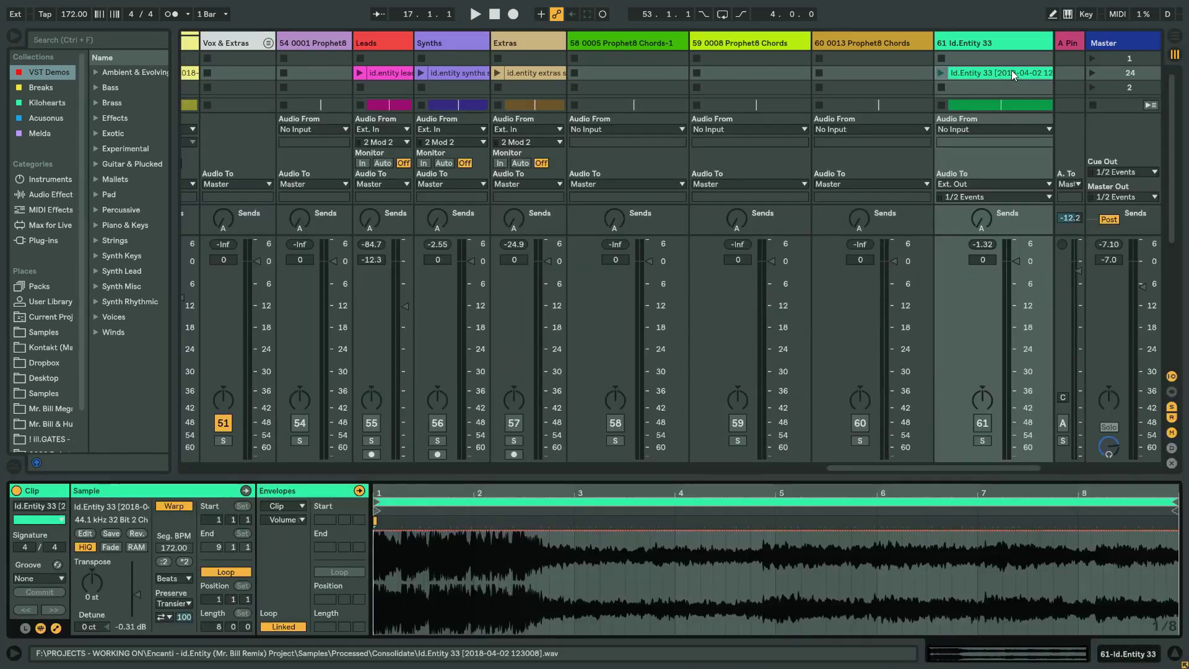
Move the Id.Entity 33, Extras, Synths, Leads and Reaktor5 clips from scene 24 one slot down into scene 2.
drag(988, 75, 987, 84)
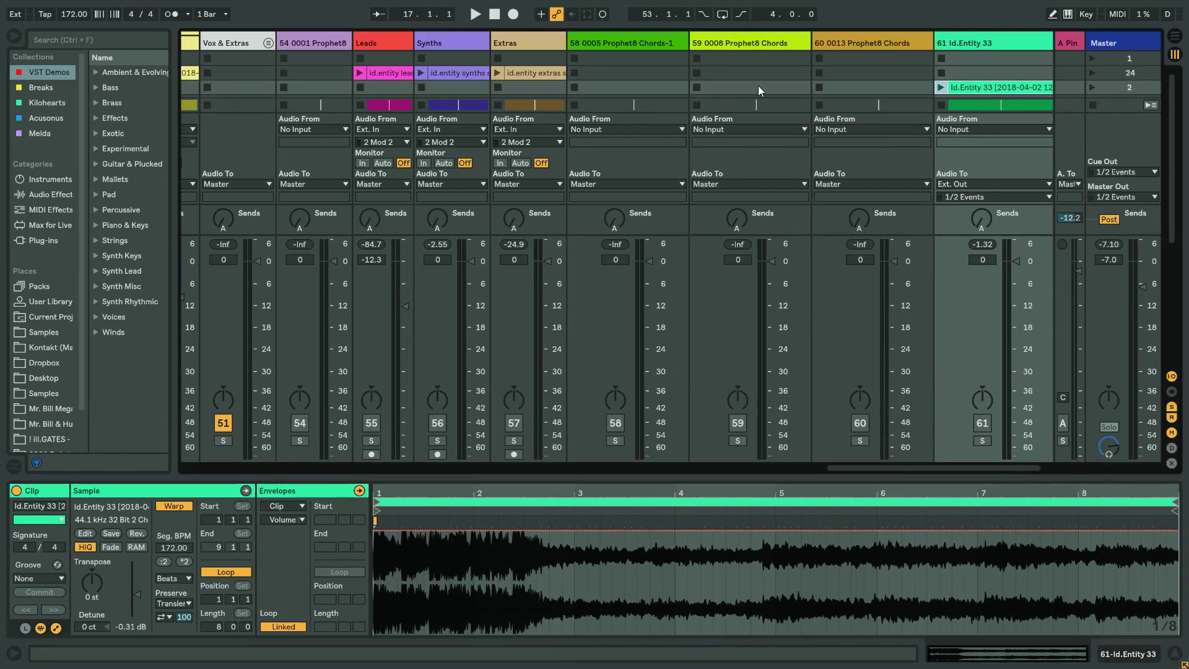
click(534, 72)
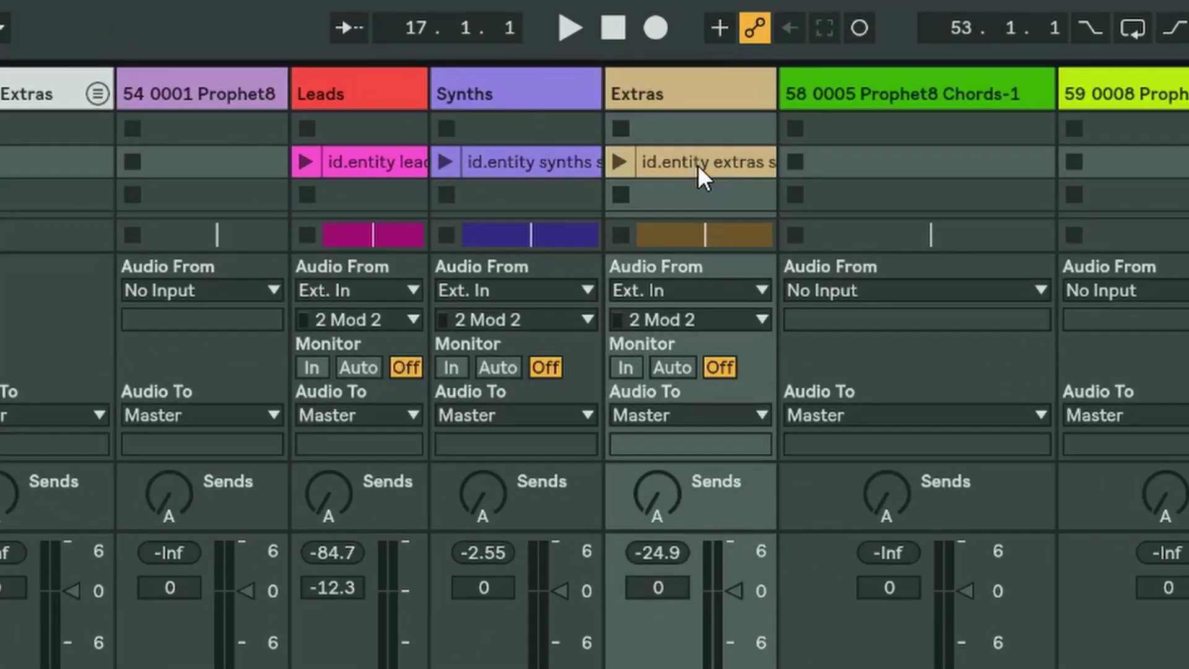
drag(697, 165, 690, 194)
click(516, 161)
drag(512, 159, 512, 194)
click(401, 161)
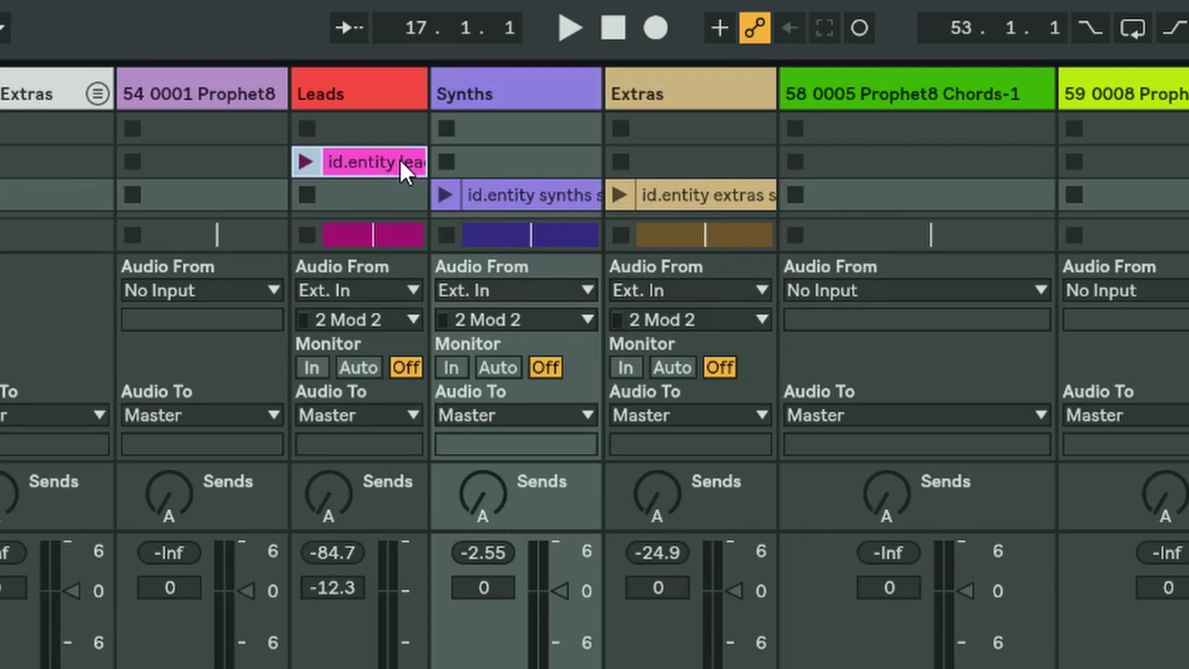
drag(400, 159, 372, 195)
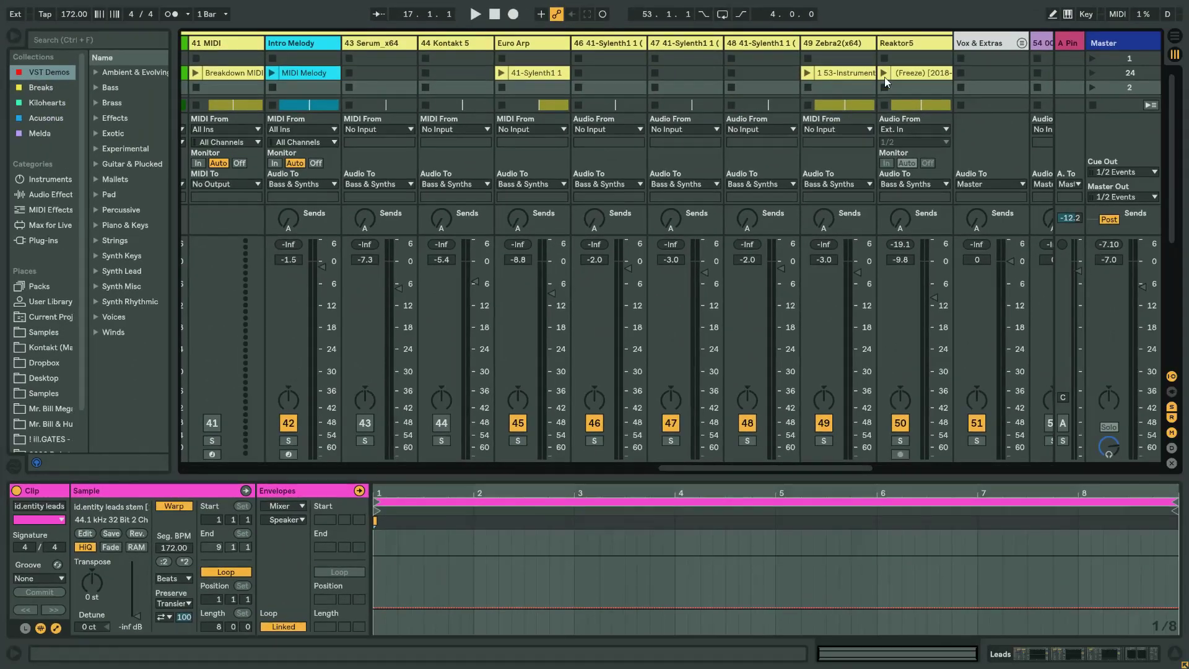
click(911, 72)
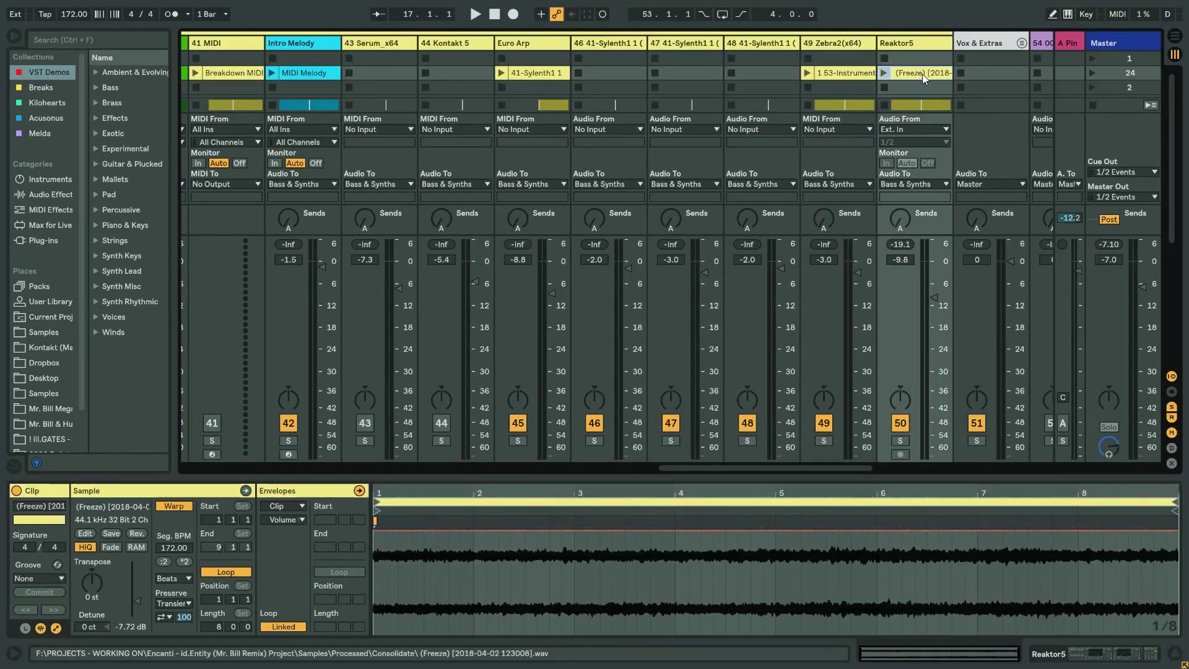
drag(923, 73, 921, 87)
Inspect the consolidated Zebra2, Euro Arp, Intro Melody and 41 MIDI clips in scene 24.
click(842, 72)
click(533, 79)
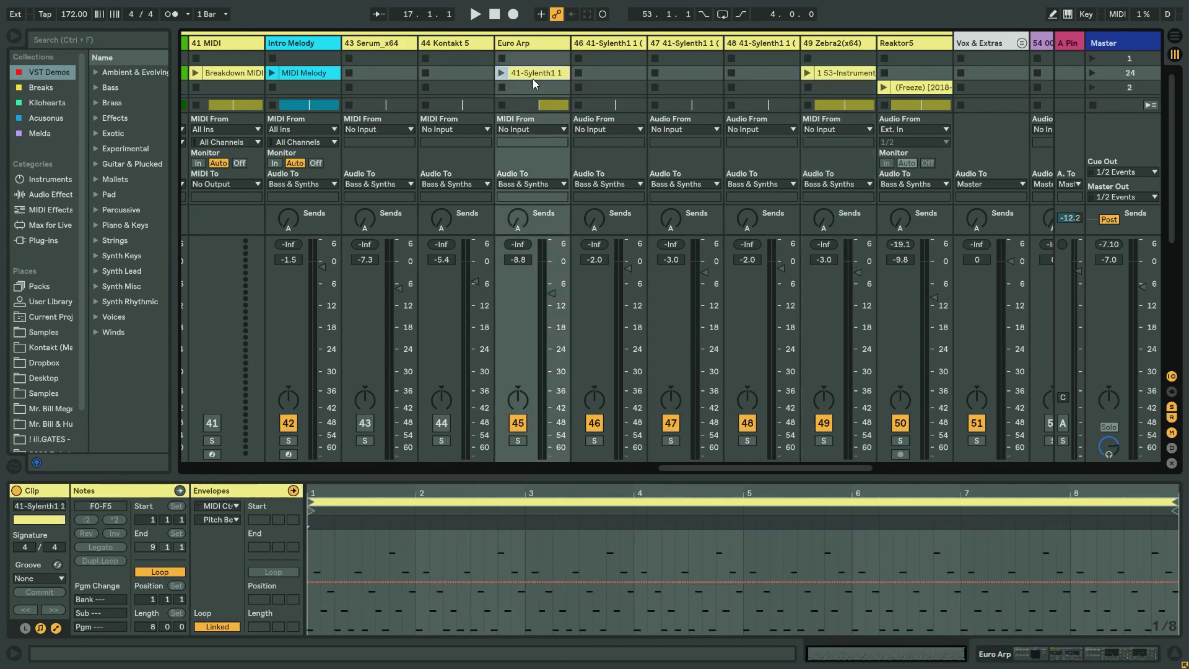
click(300, 75)
click(207, 75)
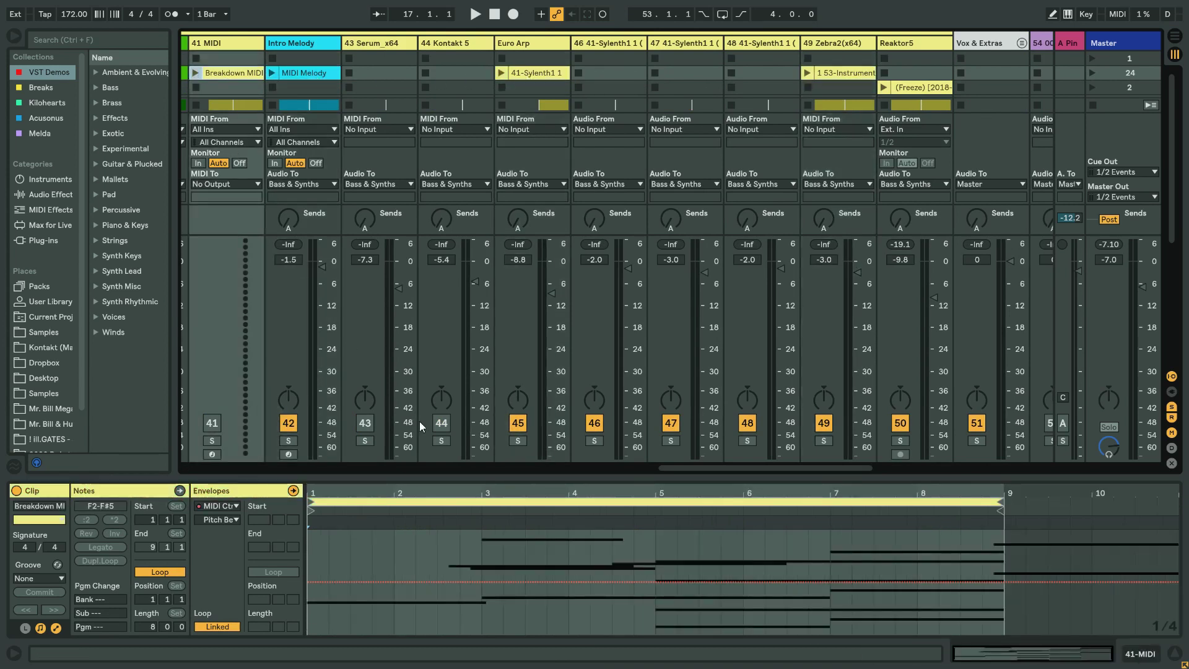
drag(669, 469, 613, 469)
Open the RISER clip in scene 24 and toggle its clip activator off and back on.
click(392, 72)
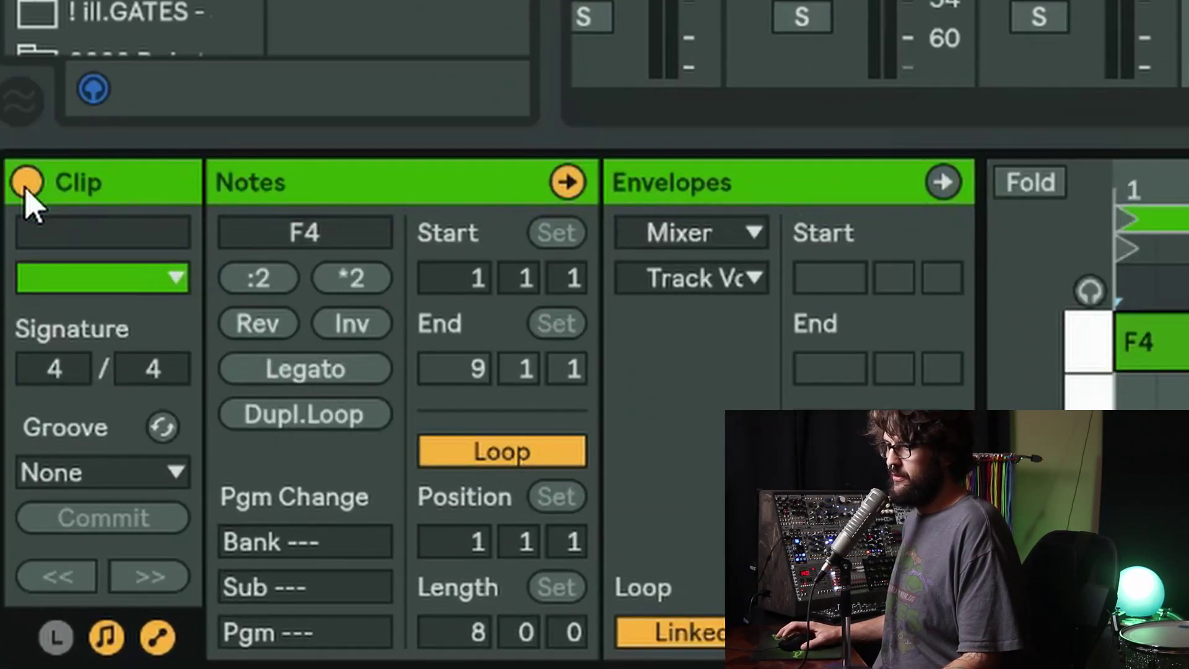
click(26, 182)
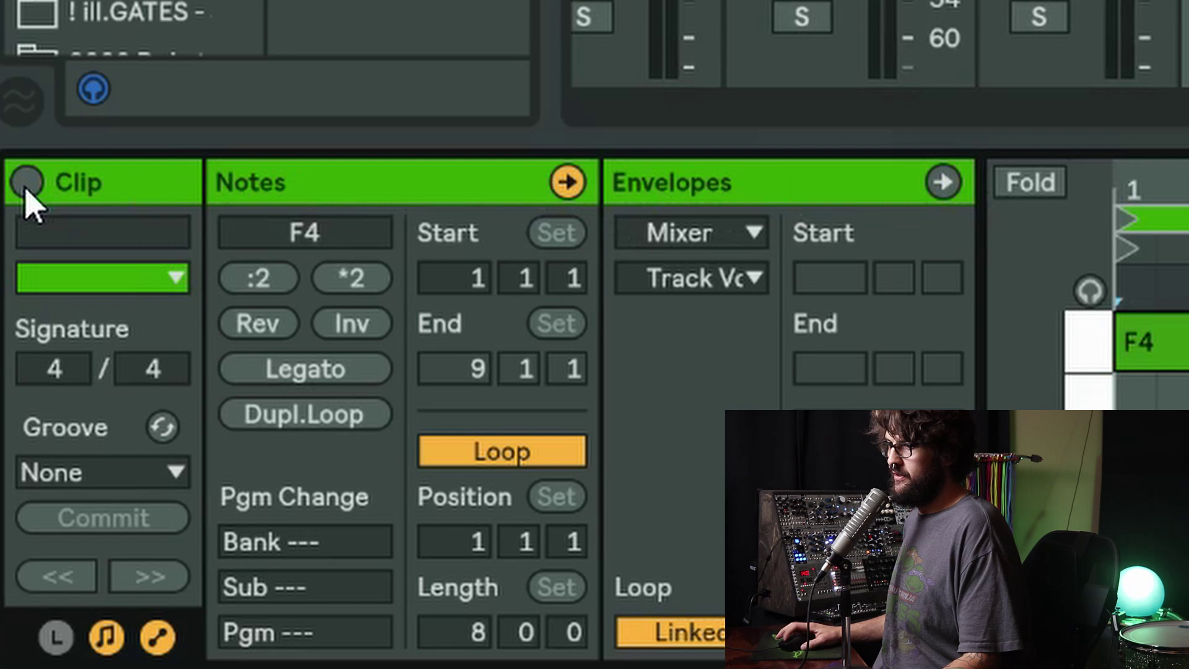
click(27, 185)
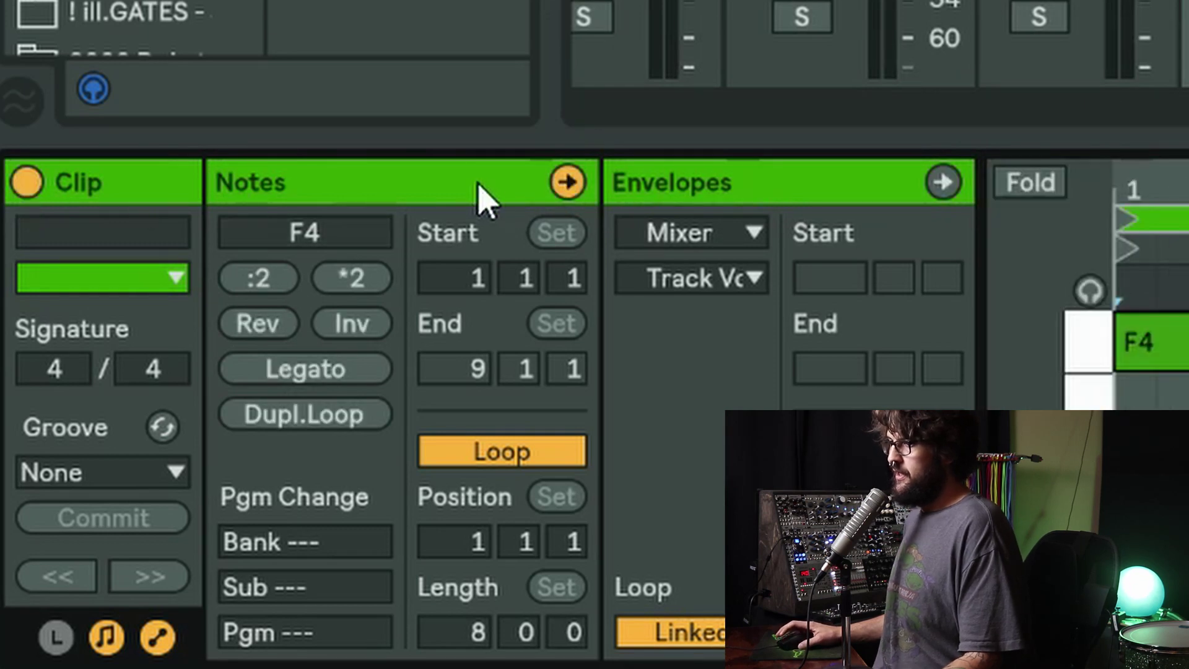
Switch the RISER clip between its envelopes and its notes to compare when the :2 and *2 functions are available.
click(623, 186)
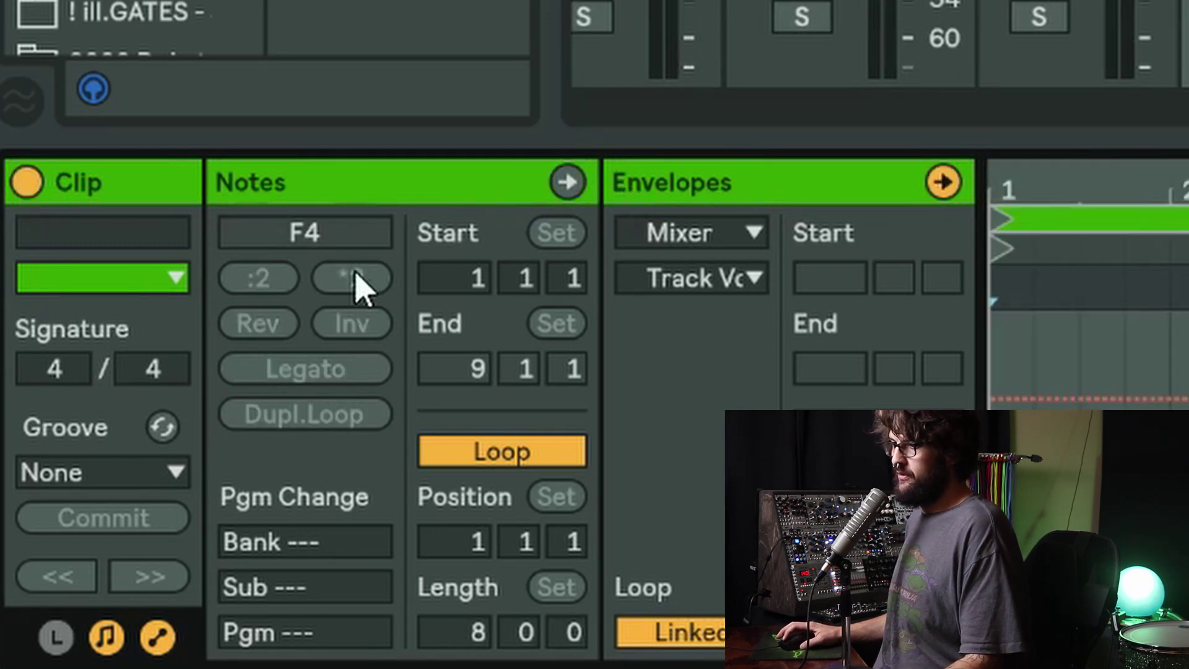
click(396, 202)
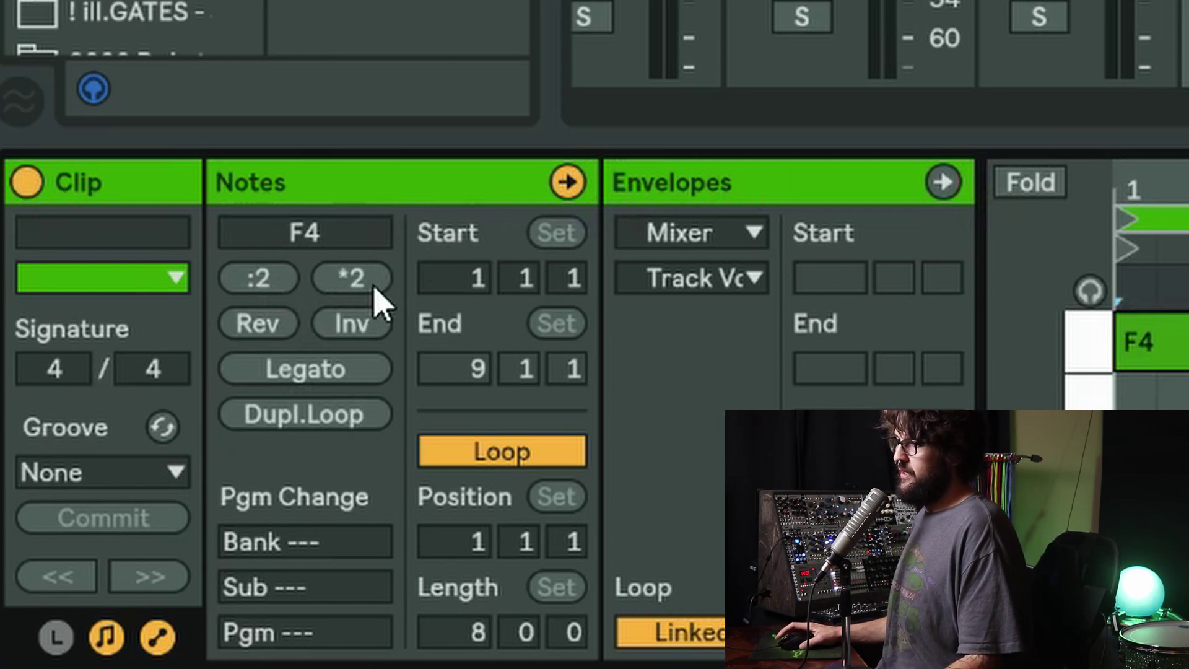
click(685, 191)
click(504, 202)
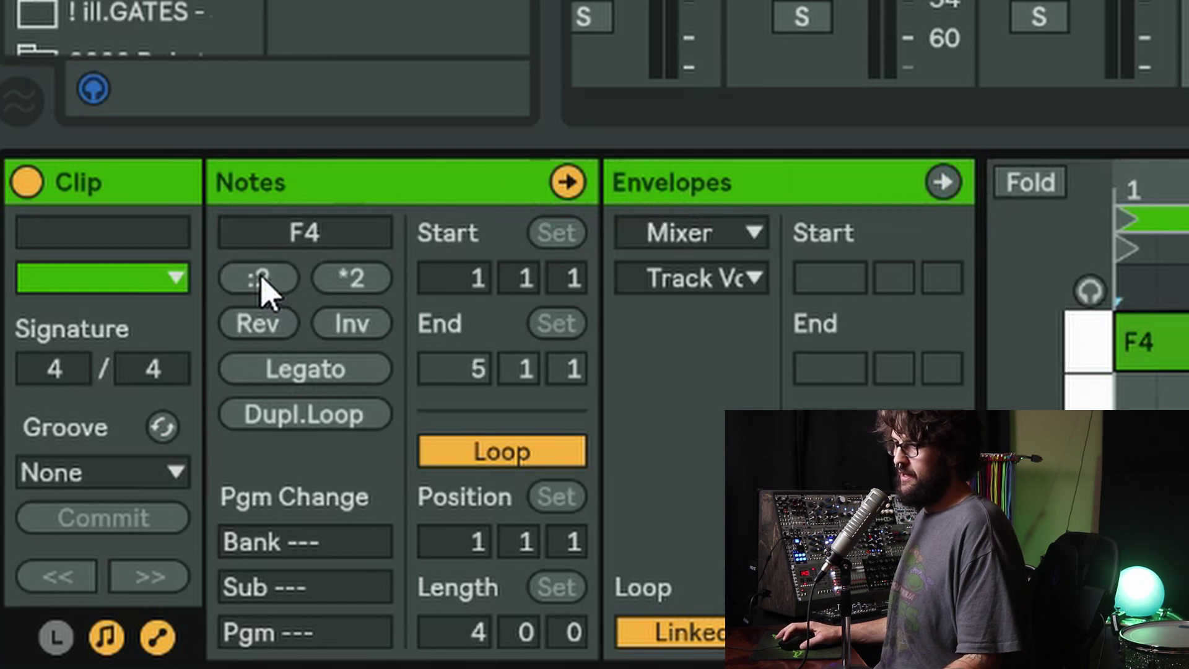
Try the :2 and *2 functions on the RISER clip's notes, stretching to 16 bars and returning to 8 bars.
click(351, 282)
click(374, 294)
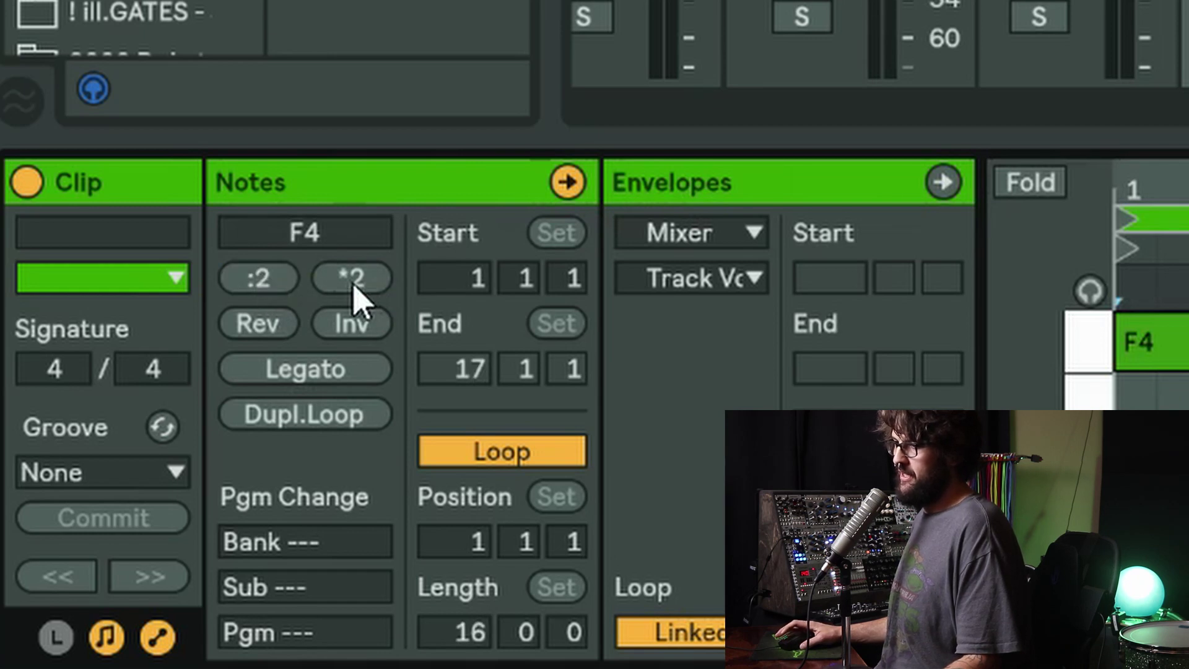
click(268, 287)
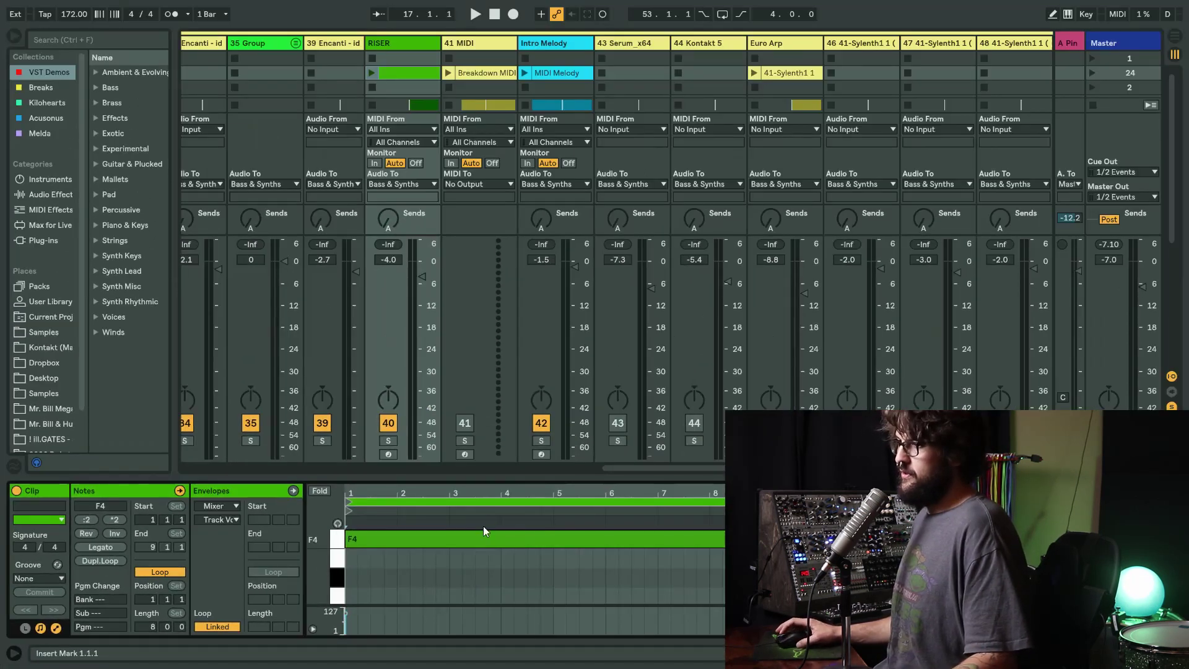
Open the Breakdown MIDI chords clip in the Arrangement, double its note timing with *2, and halve it back with :2.
key(Tab)
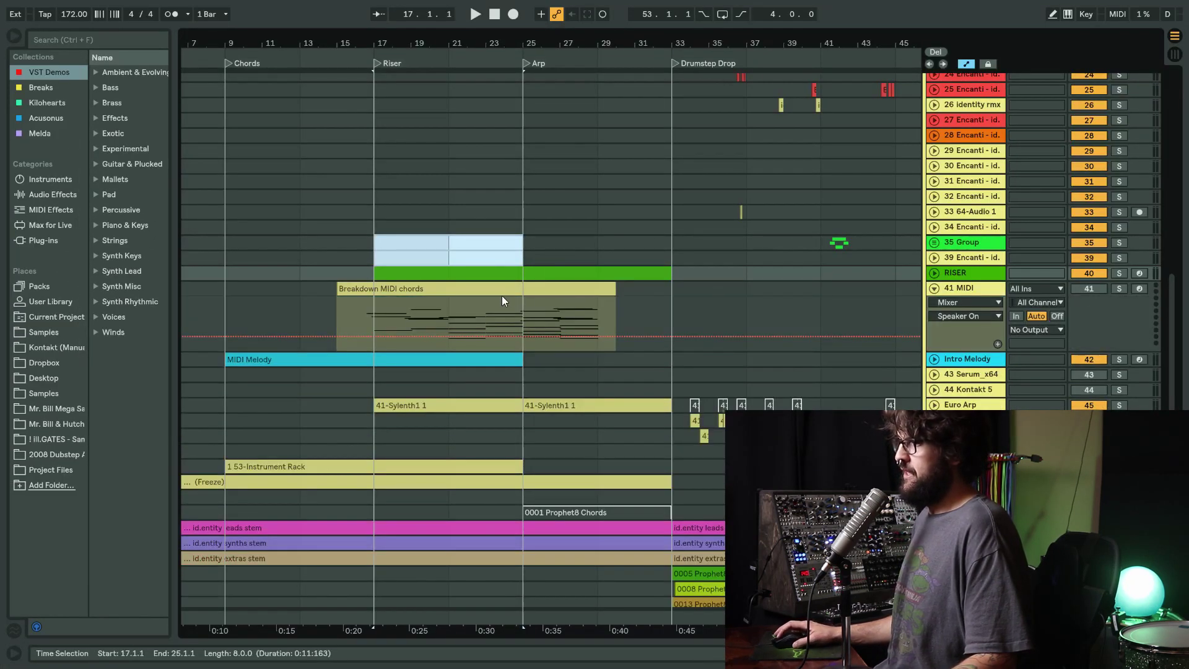
click(502, 300)
click(431, 294)
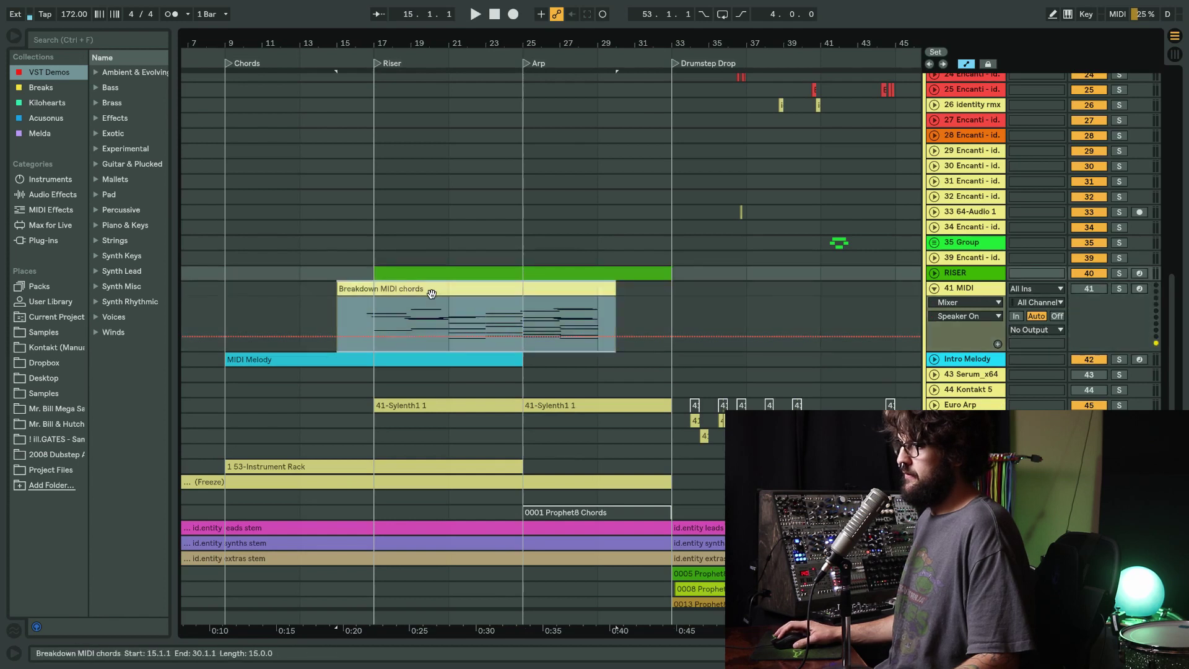
double_click(432, 294)
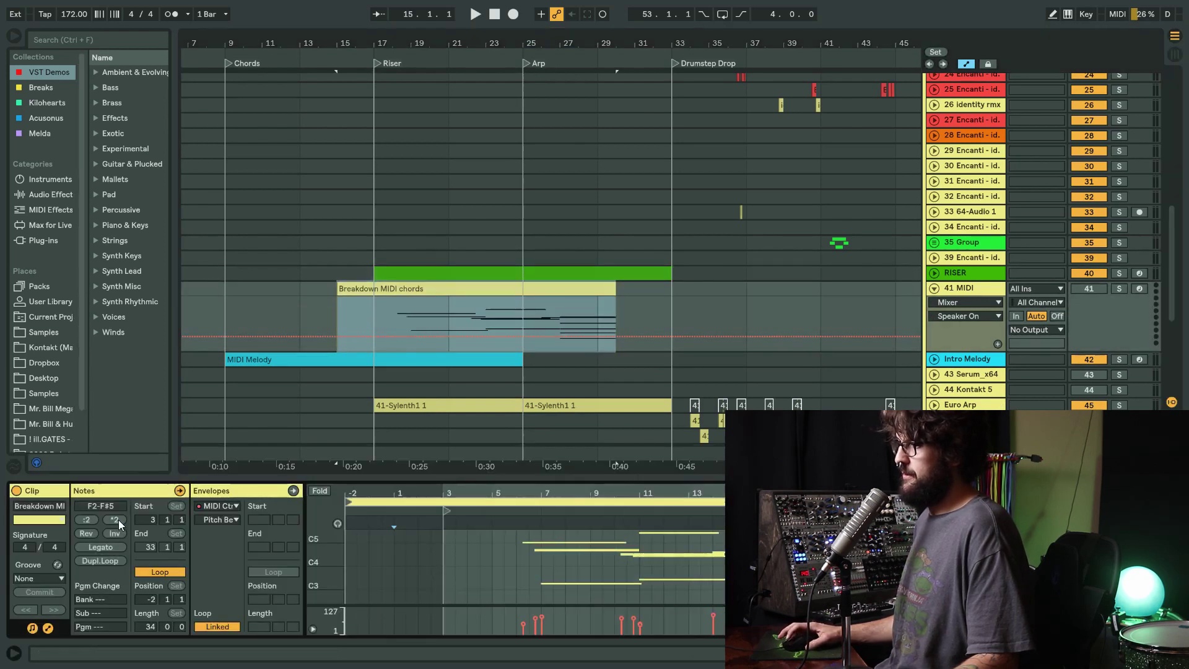
click(86, 520)
click(109, 520)
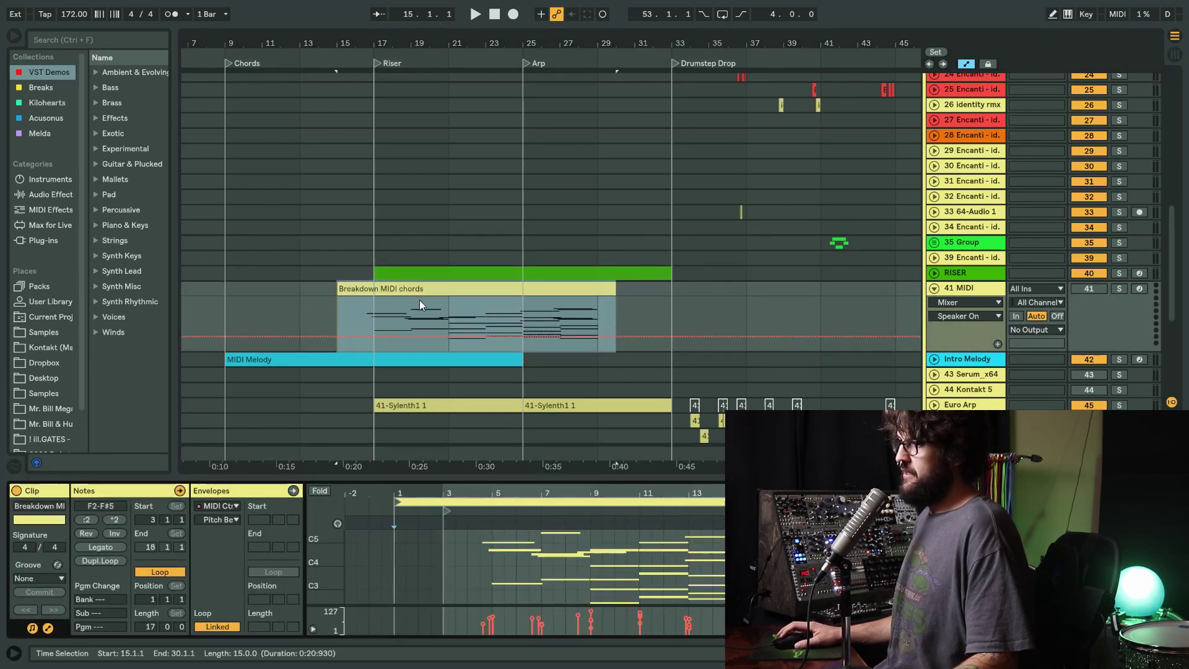
Draw Speaker On automation steps over the Breakdown MIDI chords clip on the 41 MIDI track, using a finer grid.
key(b)
right_click(443, 322)
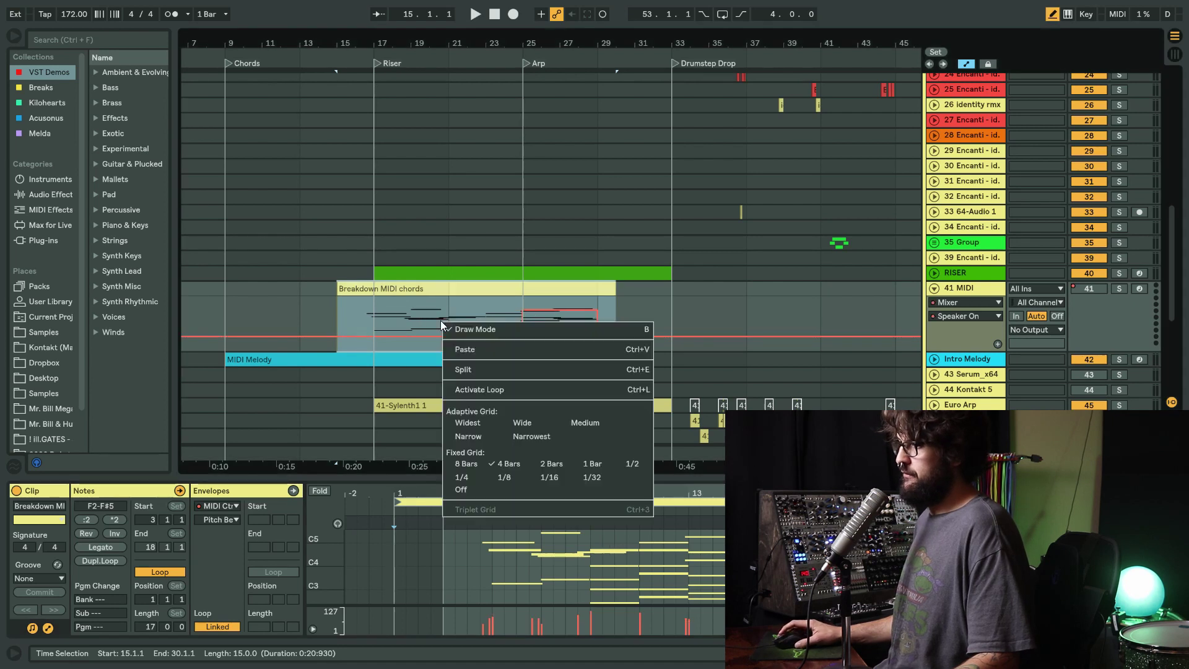
click(469, 478)
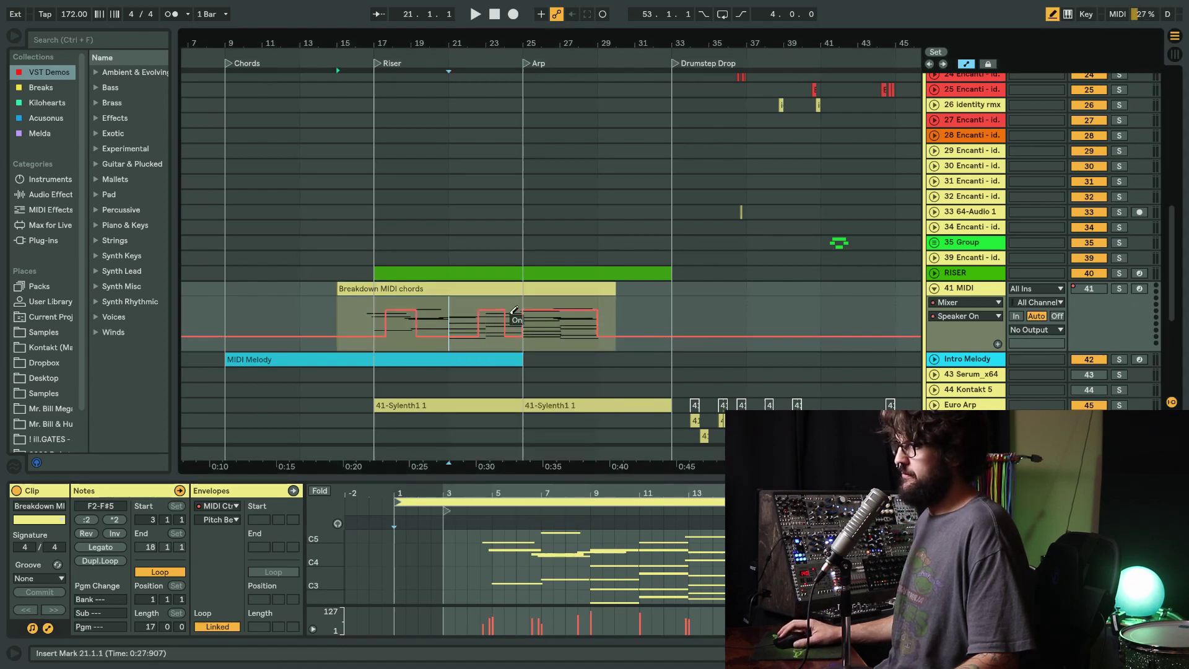
click(514, 310)
right_click(431, 323)
key(Escape)
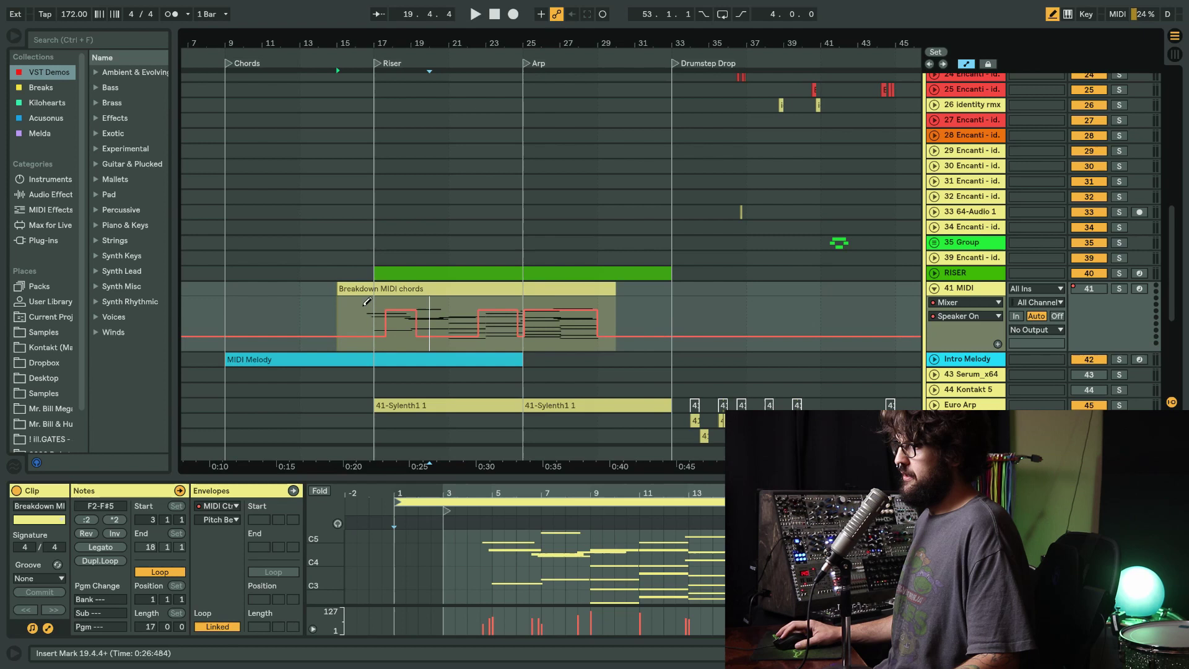
mouse_move(367, 301)
mouse_down()
mouse_move(417, 335)
mouse_move(447, 325)
mouse_up()
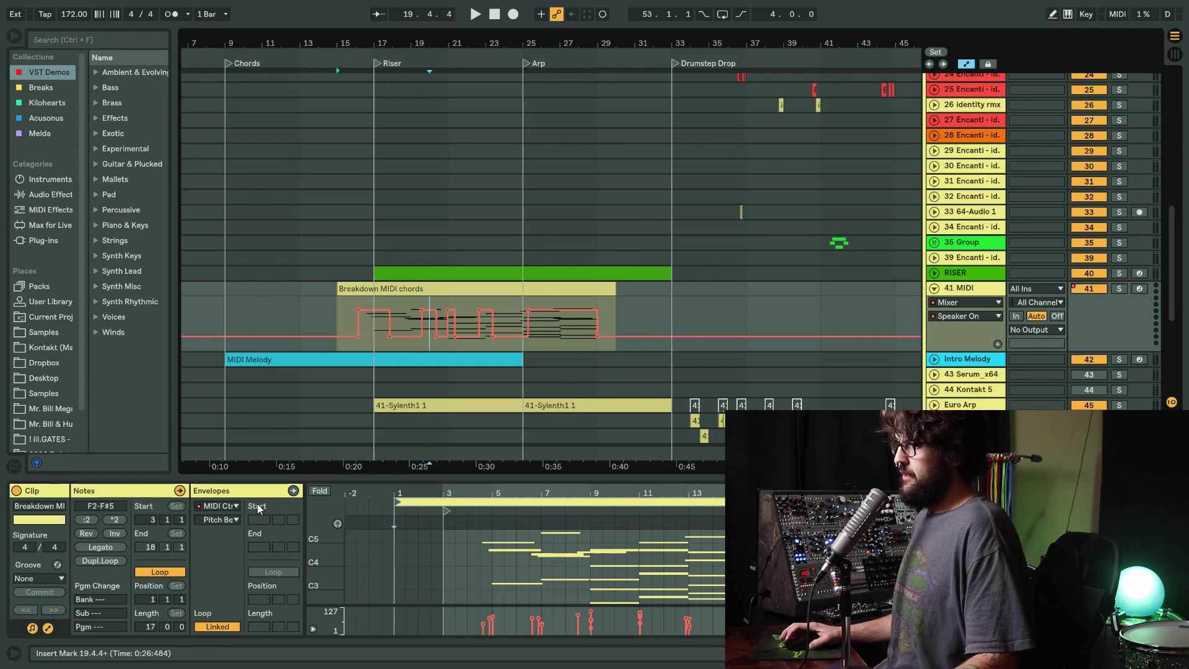
Double the Breakdown MIDI chords clip's note timing with *2, and undo the stretch and the drawn Speaker On automation.
click(121, 523)
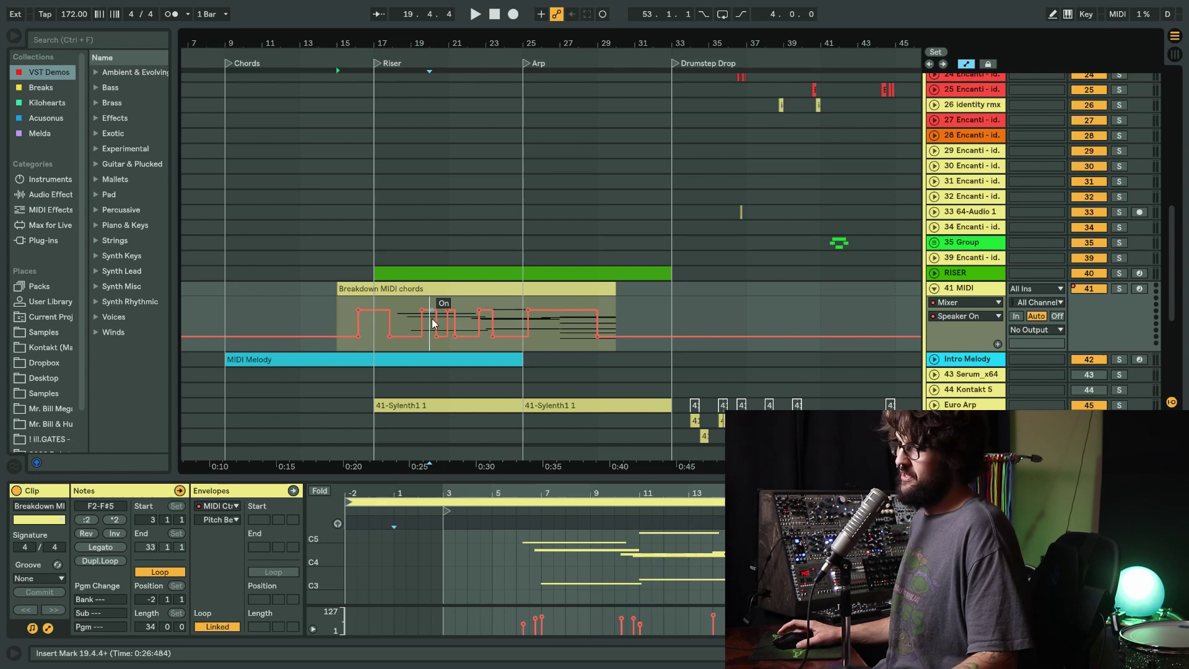
key(ctrl+z)
key(ctrl+z)
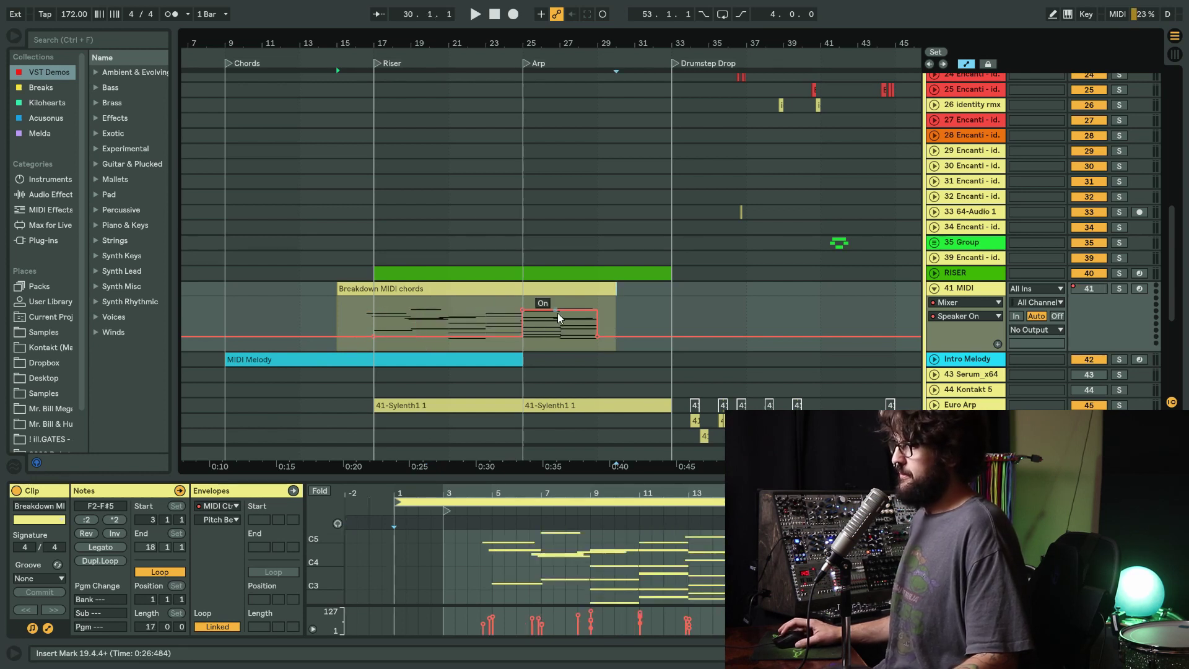
key(ctrl+z)
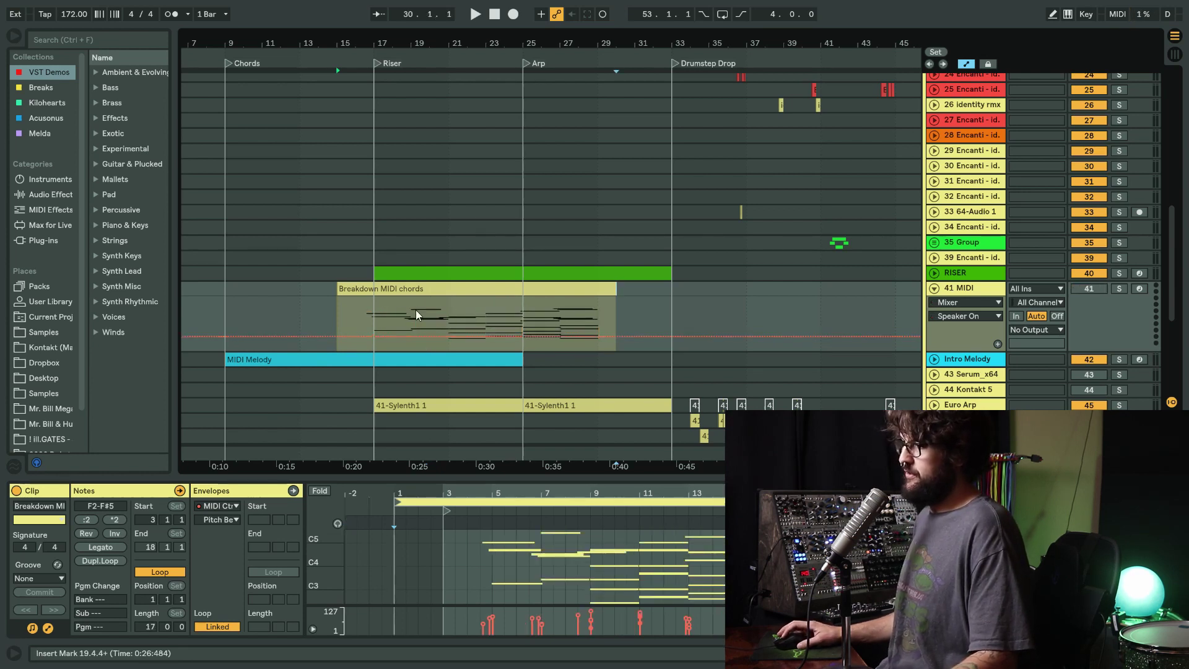
Examine the RISER track's automation lanes in the Arrangement, fold the track again, and switch to Session View.
click(934, 272)
scroll(599, 278, down, 5)
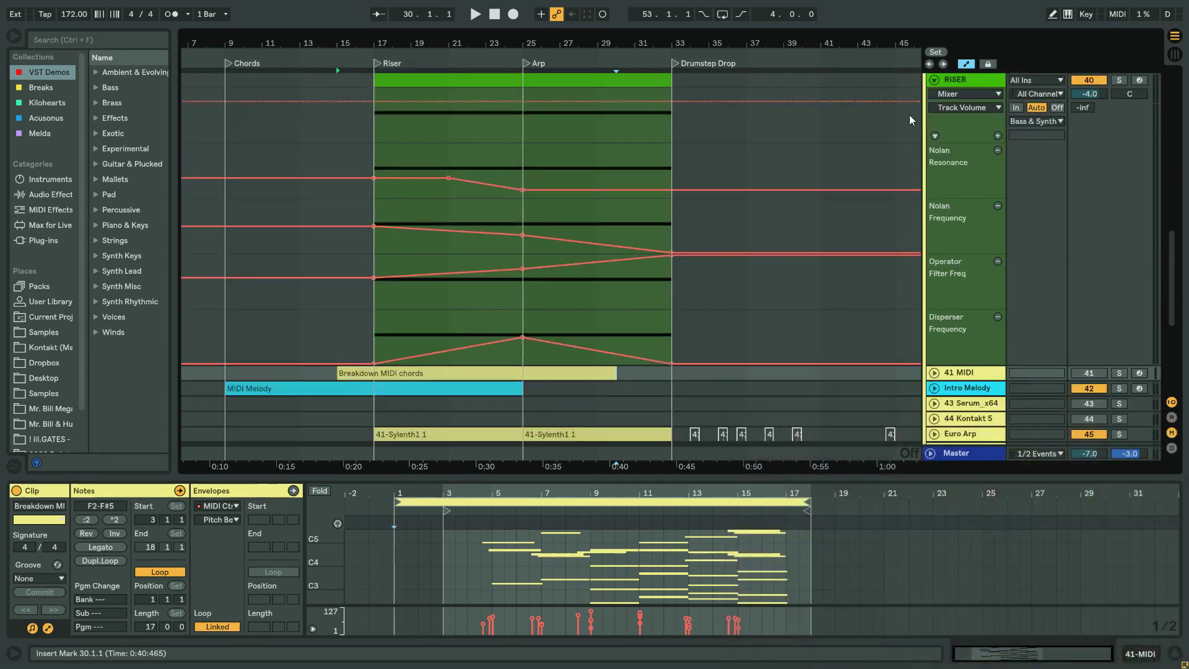
scroll(912, 120, up, 3)
click(935, 163)
key(Tab)
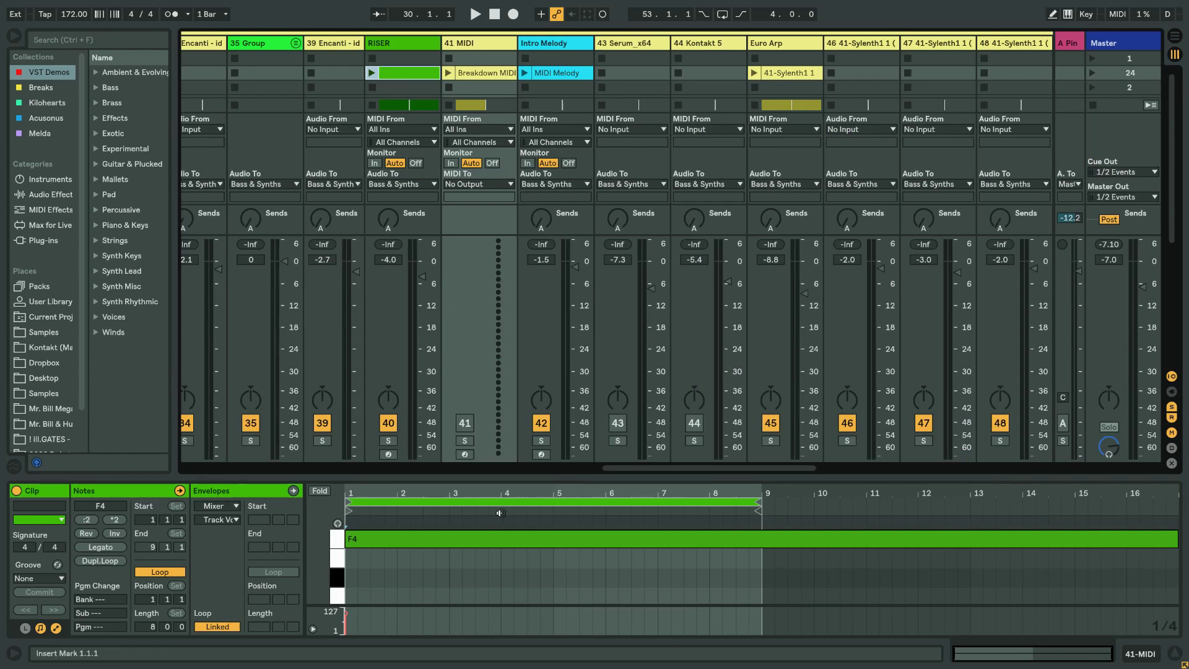
Show the Pitch Bend envelope of the RISER clip in Session View.
click(217, 507)
click(223, 520)
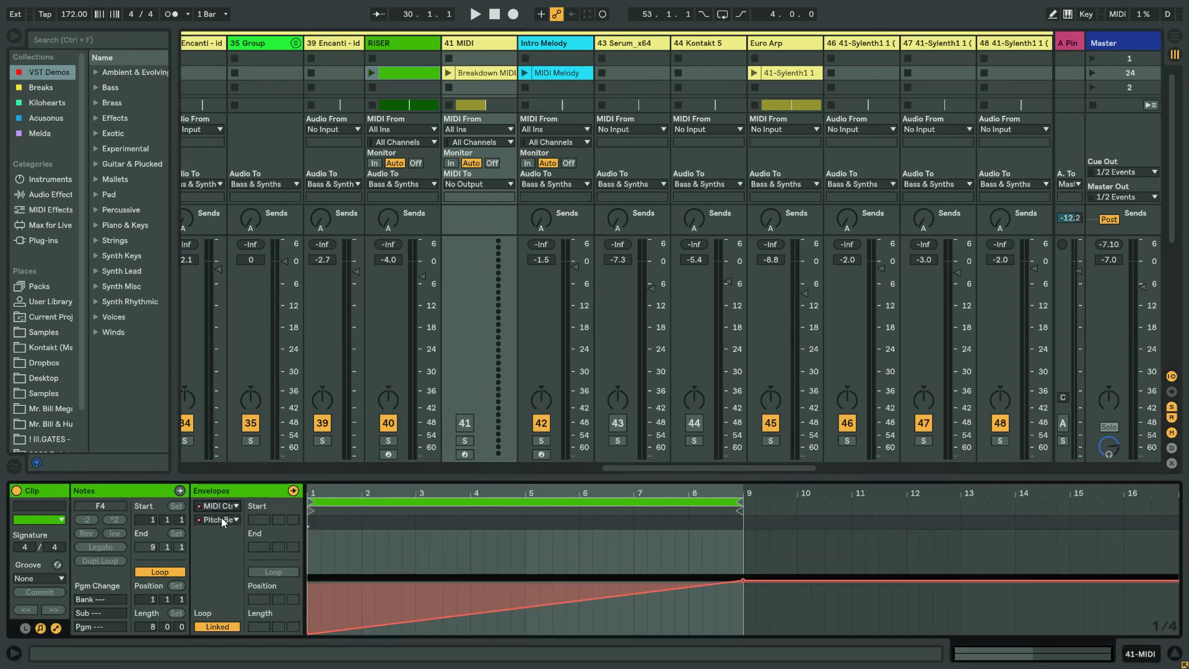
click(216, 520)
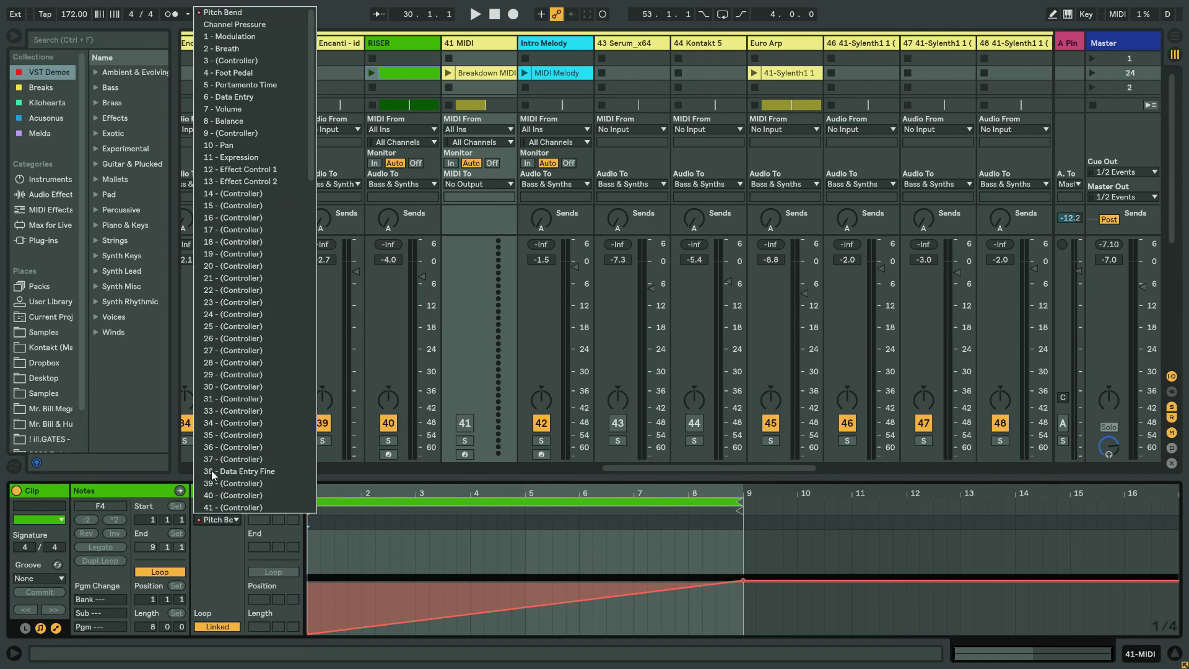
click(215, 476)
Show the RISER clip's envelope for Operator's Filter Frequency.
click(218, 507)
click(220, 530)
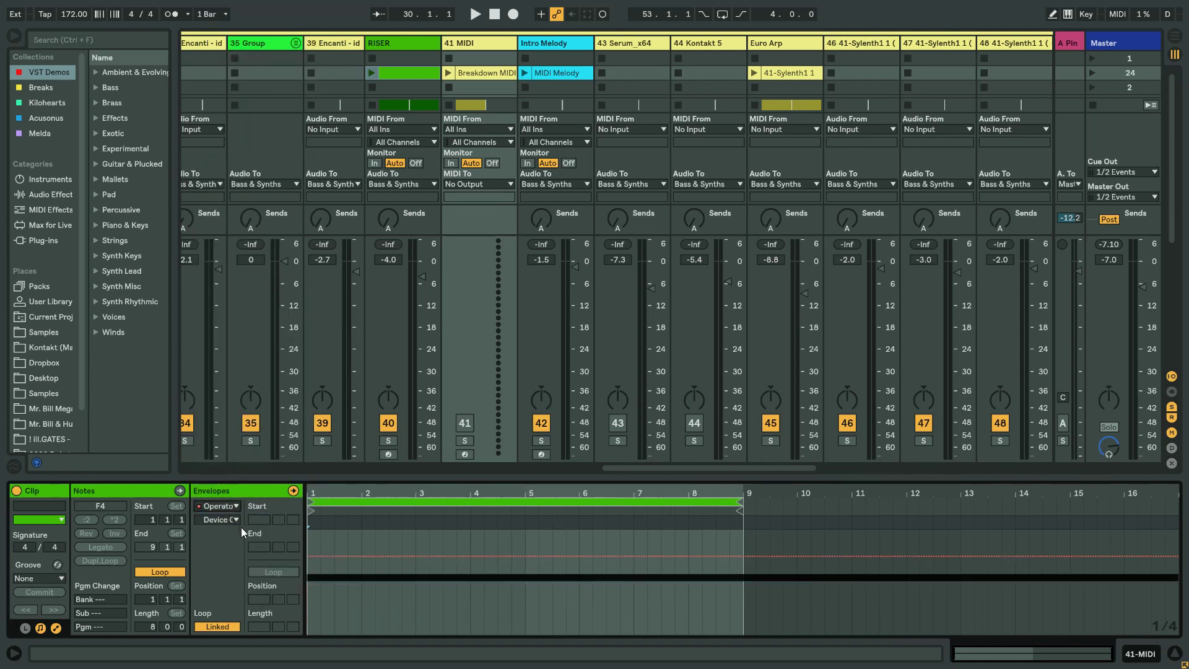
click(217, 521)
drag(340, 111, 340, 489)
scroll(218, 284, up, 1)
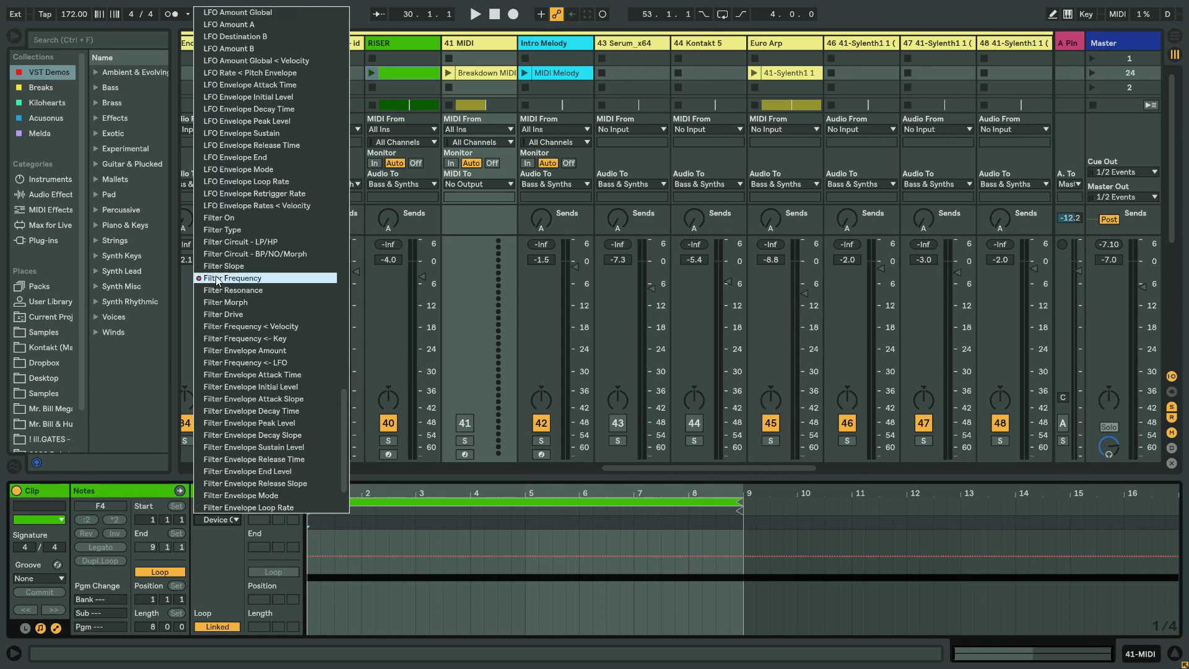
click(218, 286)
Show the RISER clip's envelope for Disperser's Frequency.
click(218, 506)
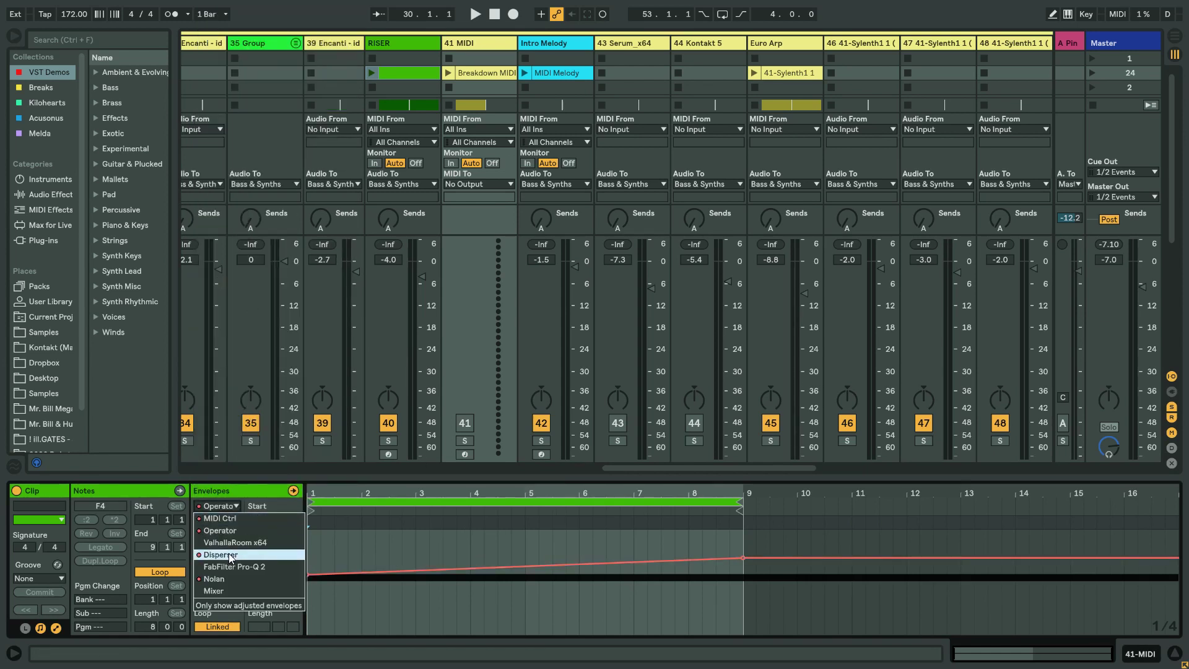
click(228, 554)
click(231, 523)
click(233, 556)
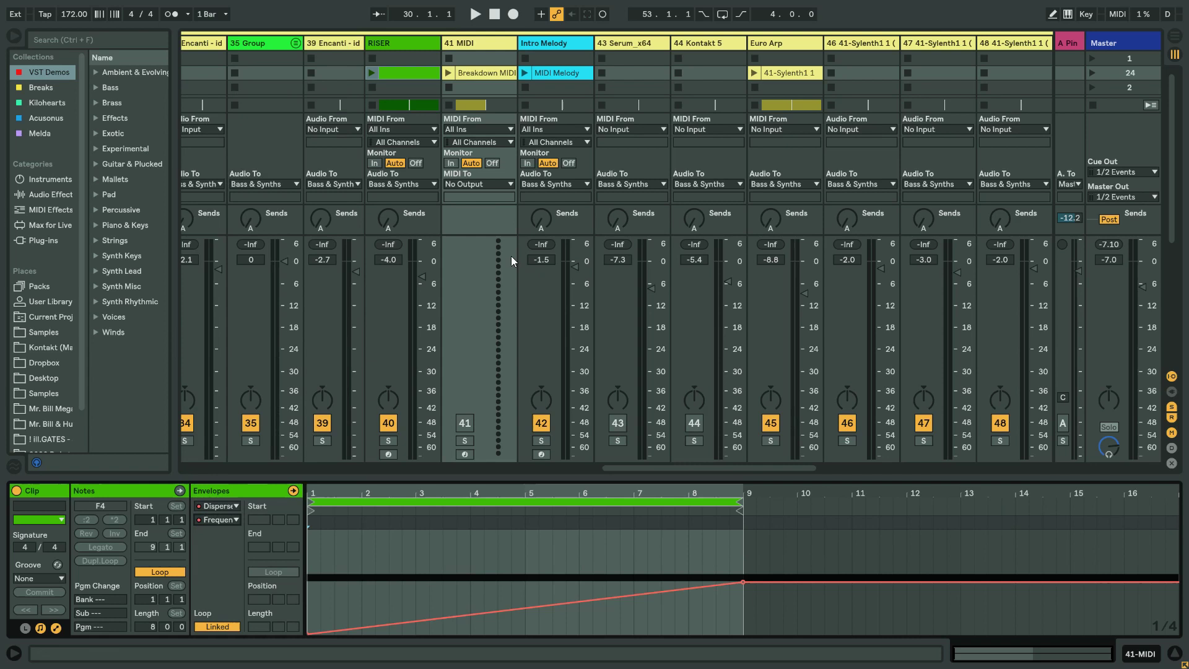
Stretch the RISER session clip and its envelopes to 16 bars with *2, and check the Disperser Frequency envelope.
click(138, 493)
click(116, 519)
click(218, 506)
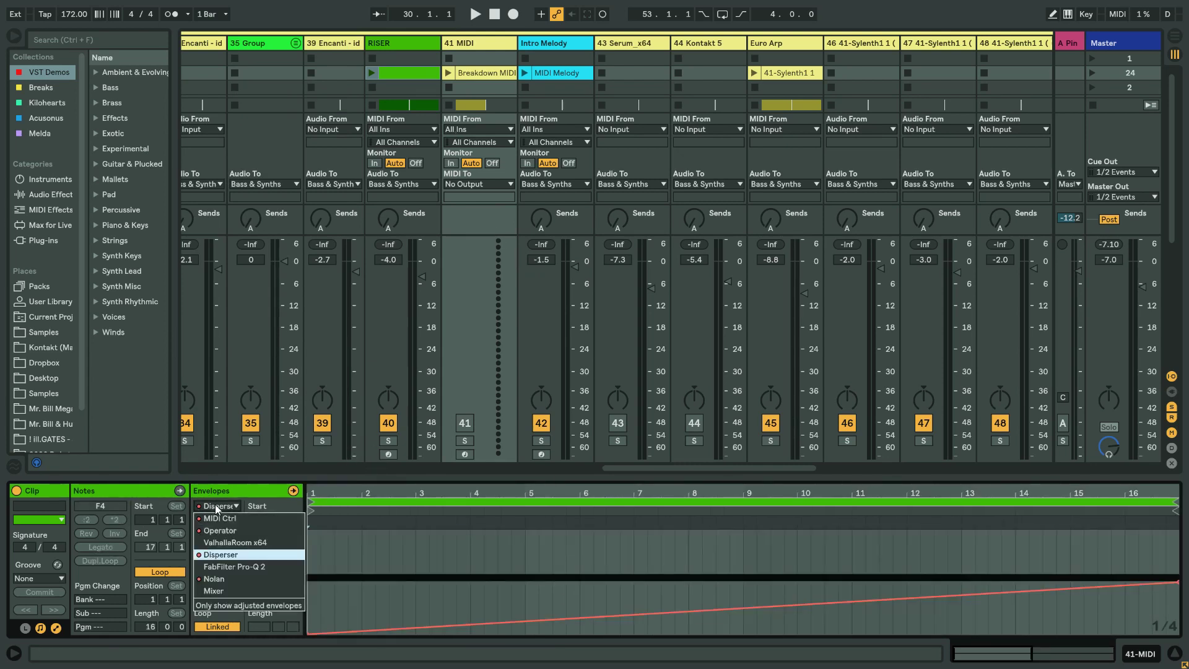
click(217, 519)
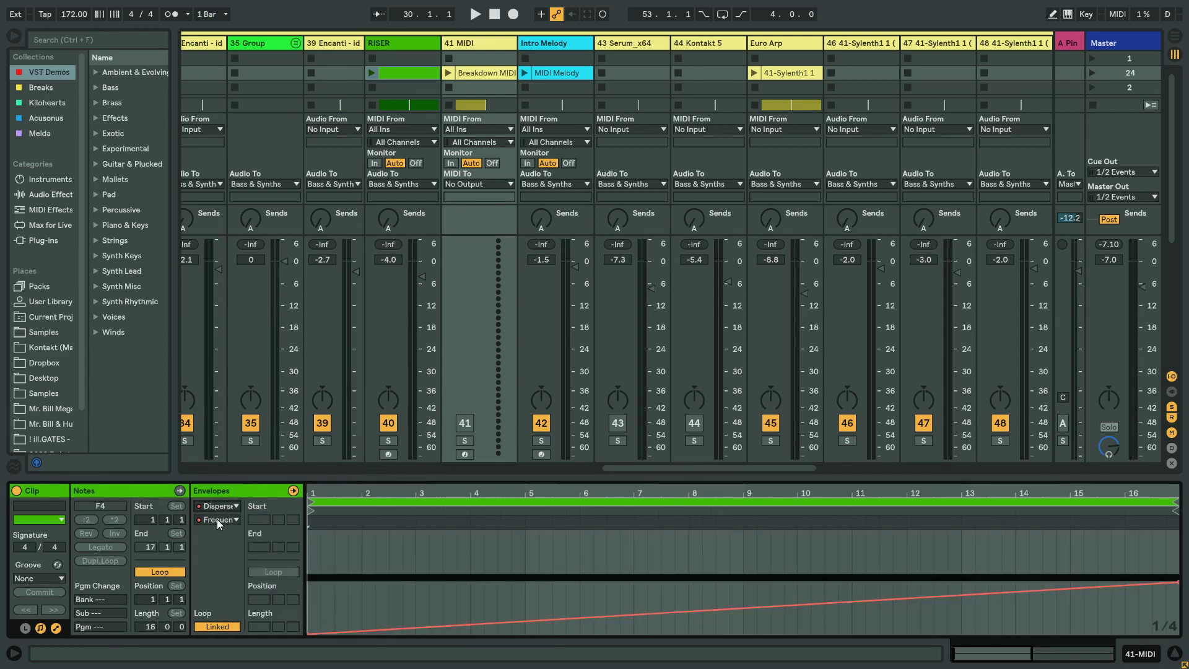
Stretch the Breakdown MIDI chords, MIDI Melody, Euro Arp 41-Sylenth1 1 and 49 Zebra2 session clips to 16 bars with *2.
click(503, 72)
click(115, 519)
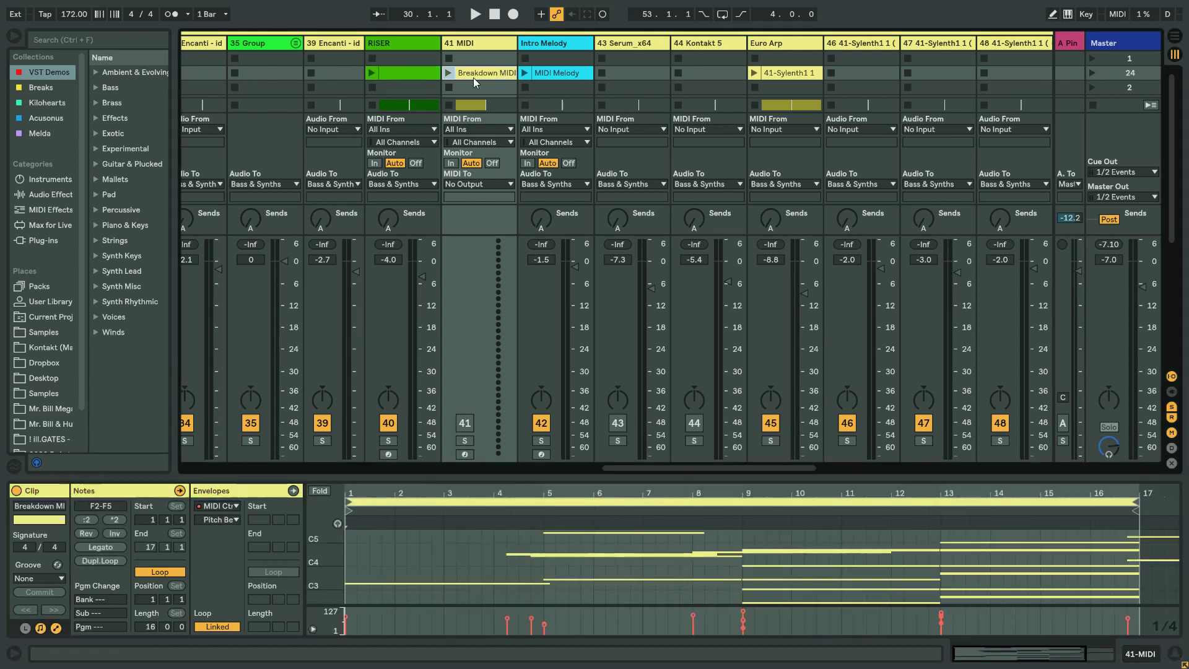
click(562, 75)
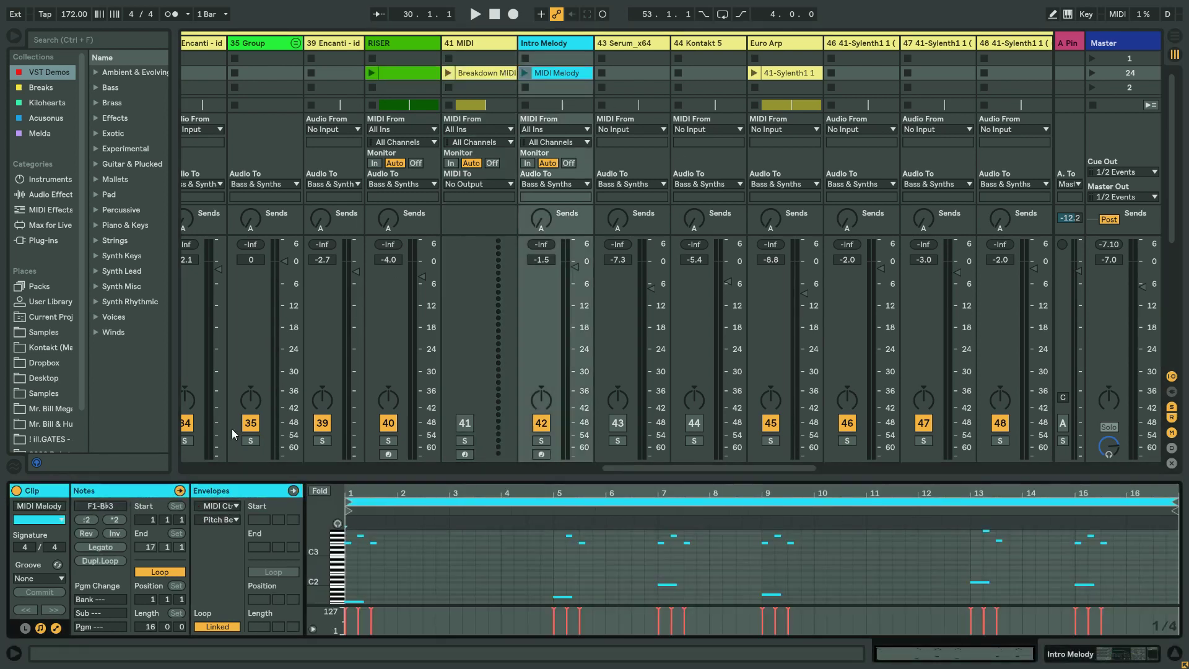
click(782, 70)
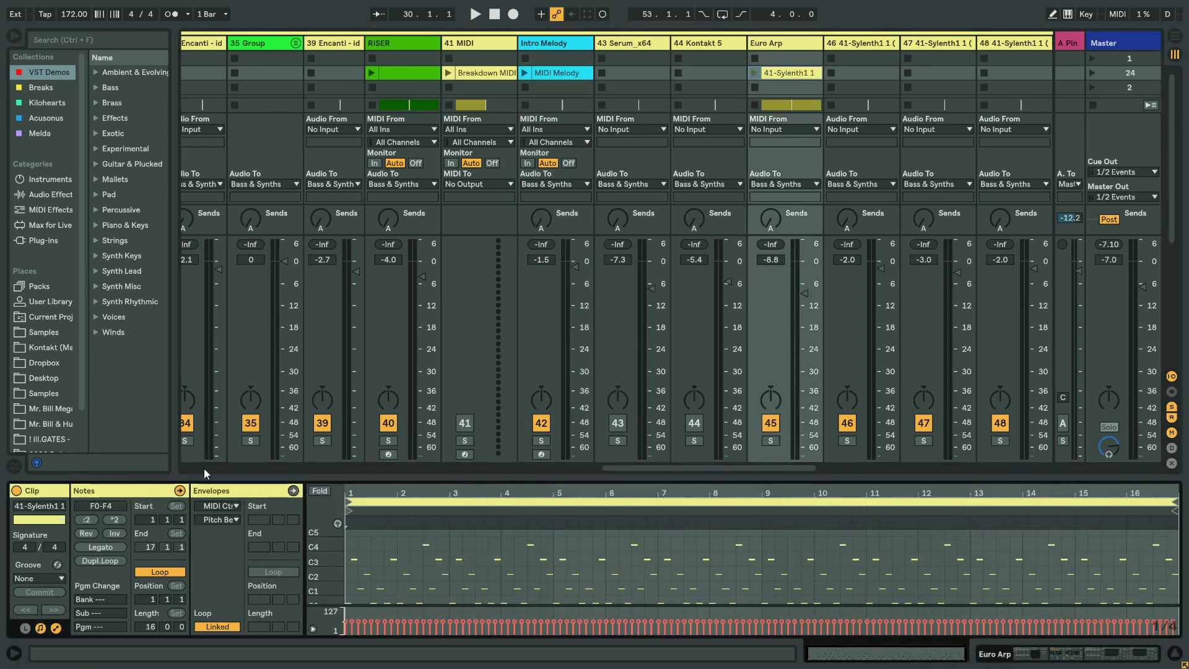
drag(652, 467, 716, 391)
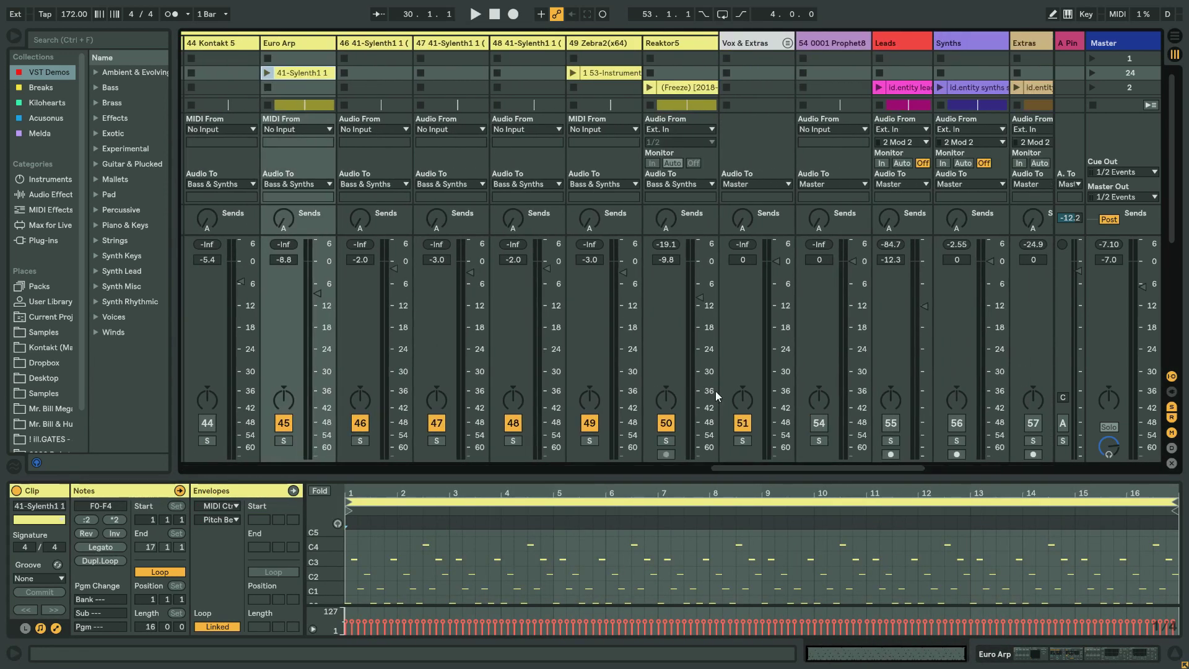
click(607, 73)
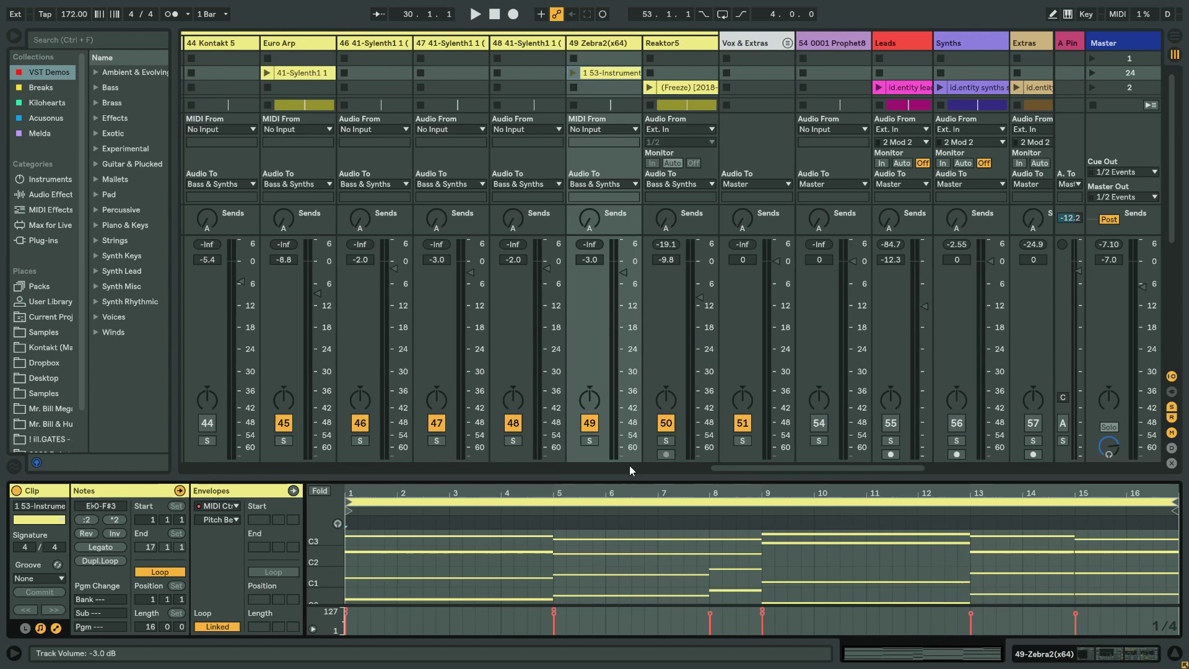
Copy the stretched session clips from RISER through 49 Zebra2 and return to the Arrangement.
drag(723, 465, 653, 459)
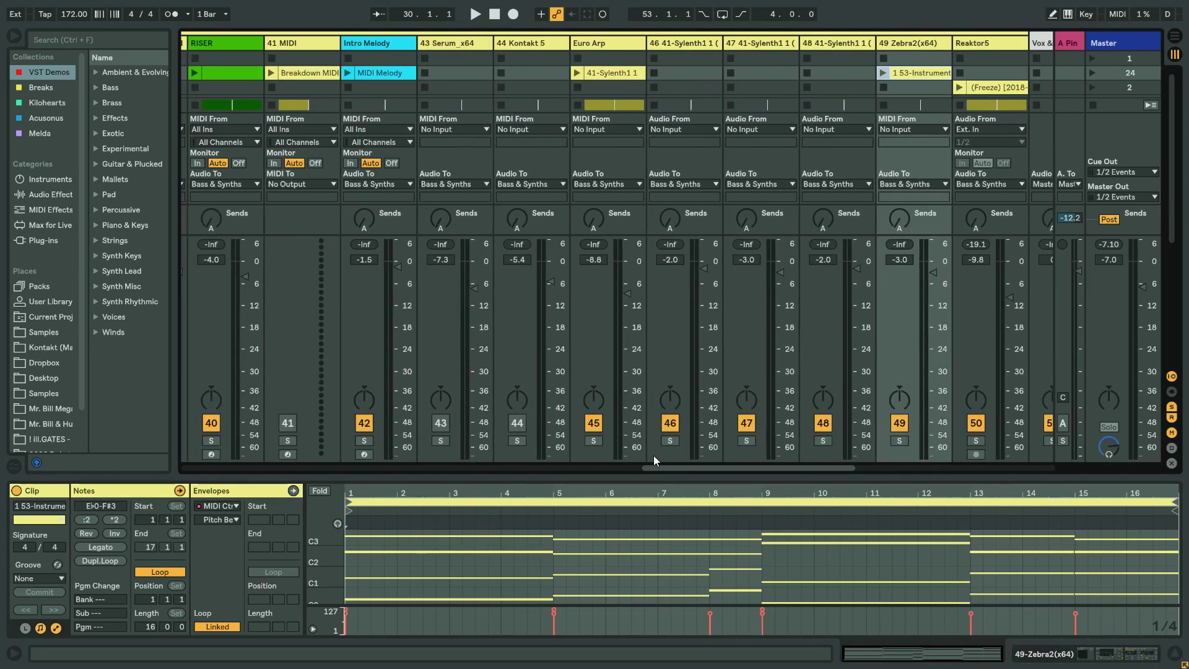
click(221, 73)
key(Tab)
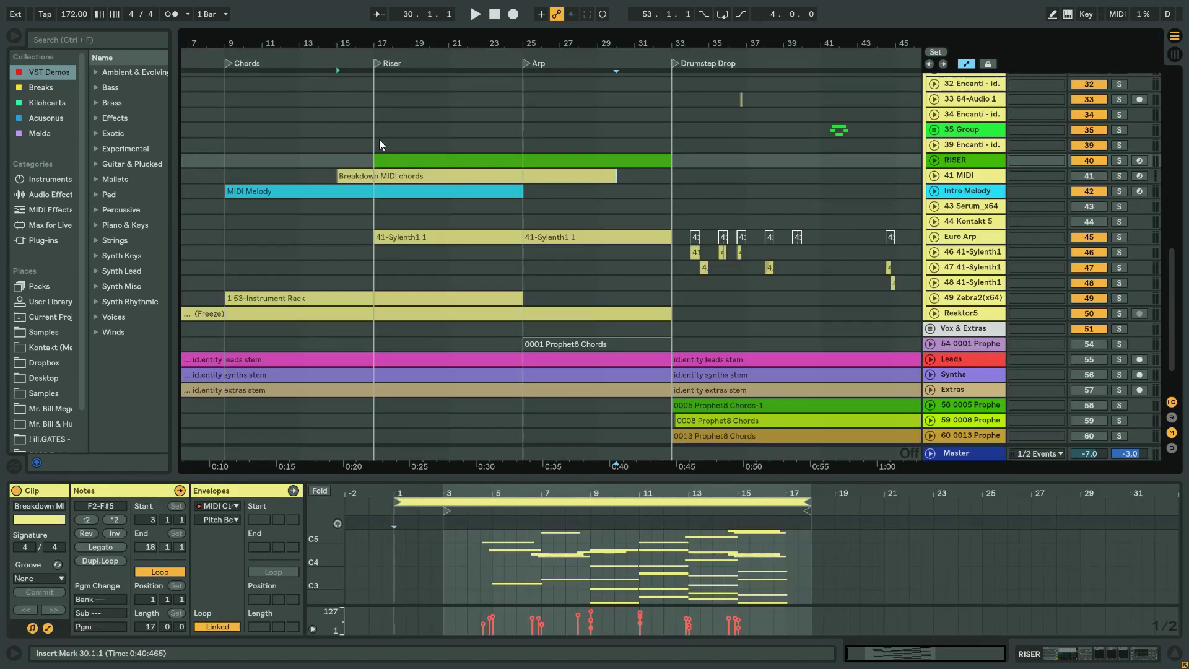
Set the Arrangement to a fixed grid of 2 bars.
drag(379, 140, 533, 412)
right_click(468, 161)
right_click(518, 115)
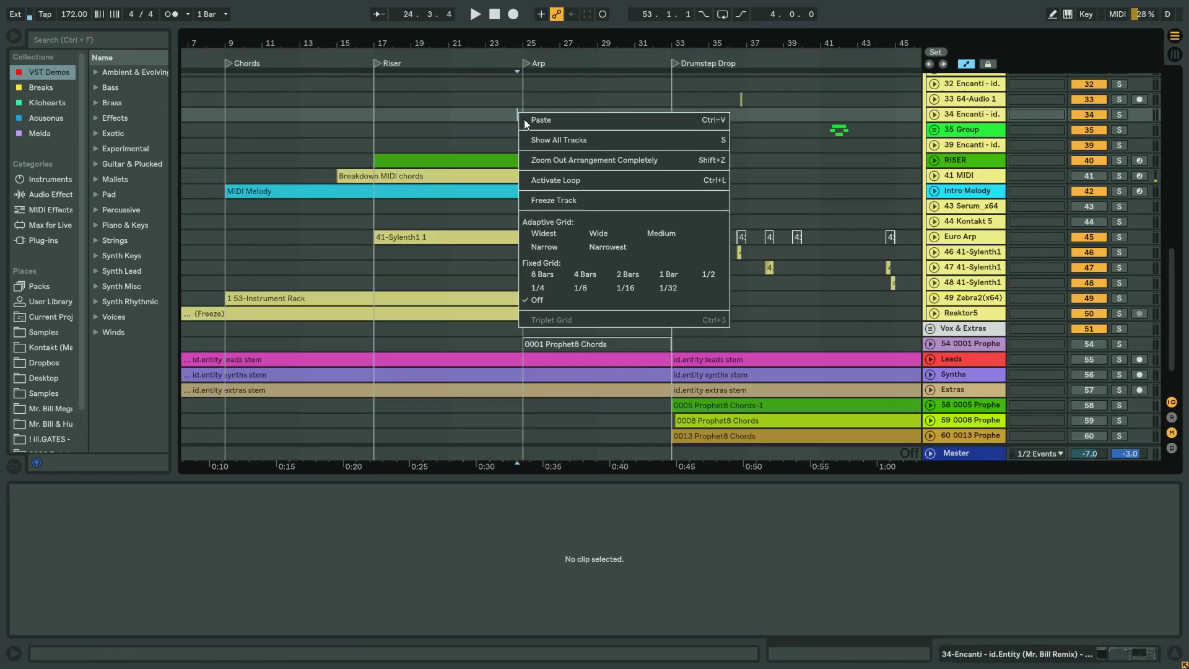
click(642, 273)
Insert 16 bars of silence from bar 17 to bar 33, and paste the stretched clips at bar 17.
drag(375, 142, 638, 161)
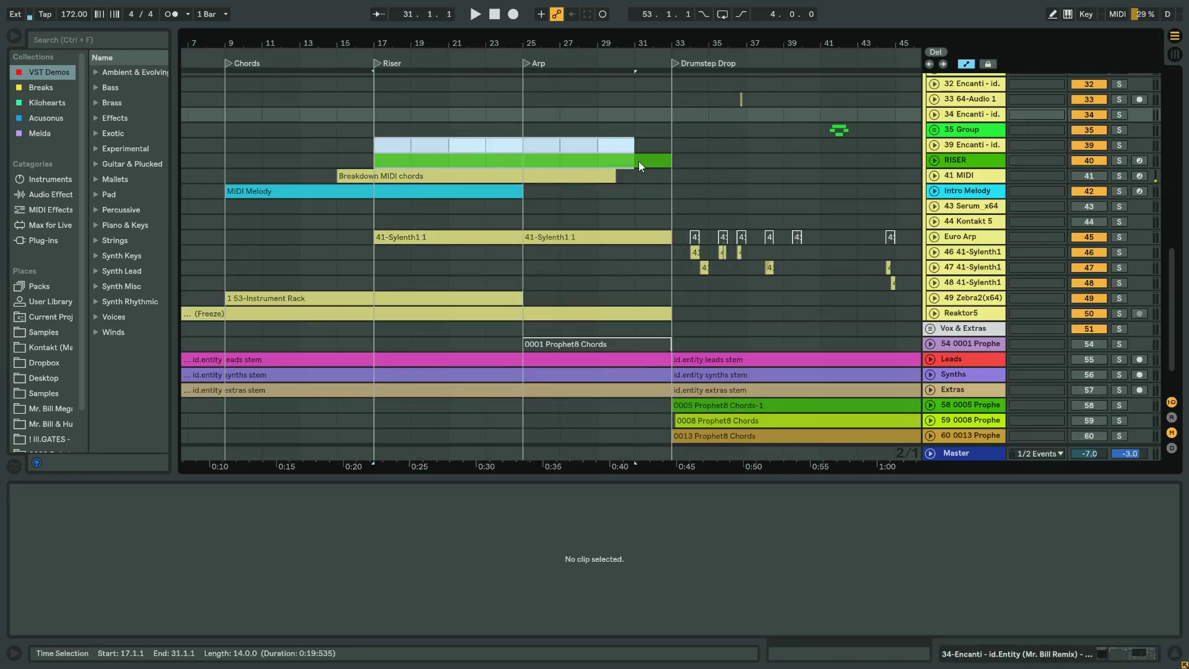
click(661, 159)
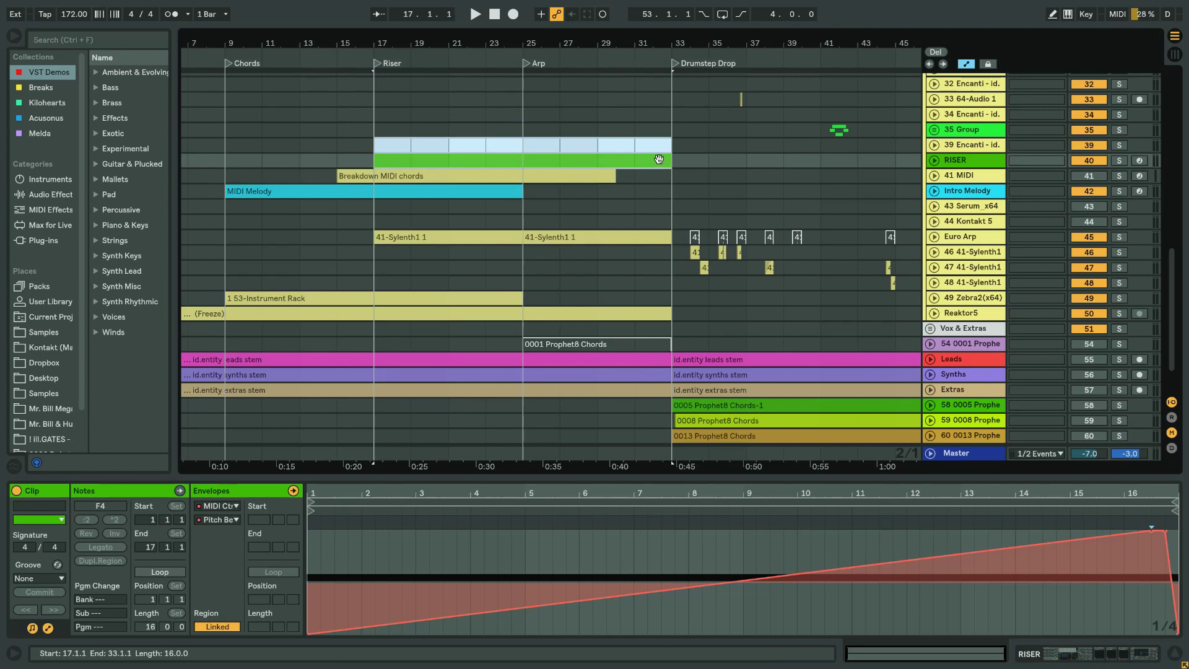
right_click(374, 142)
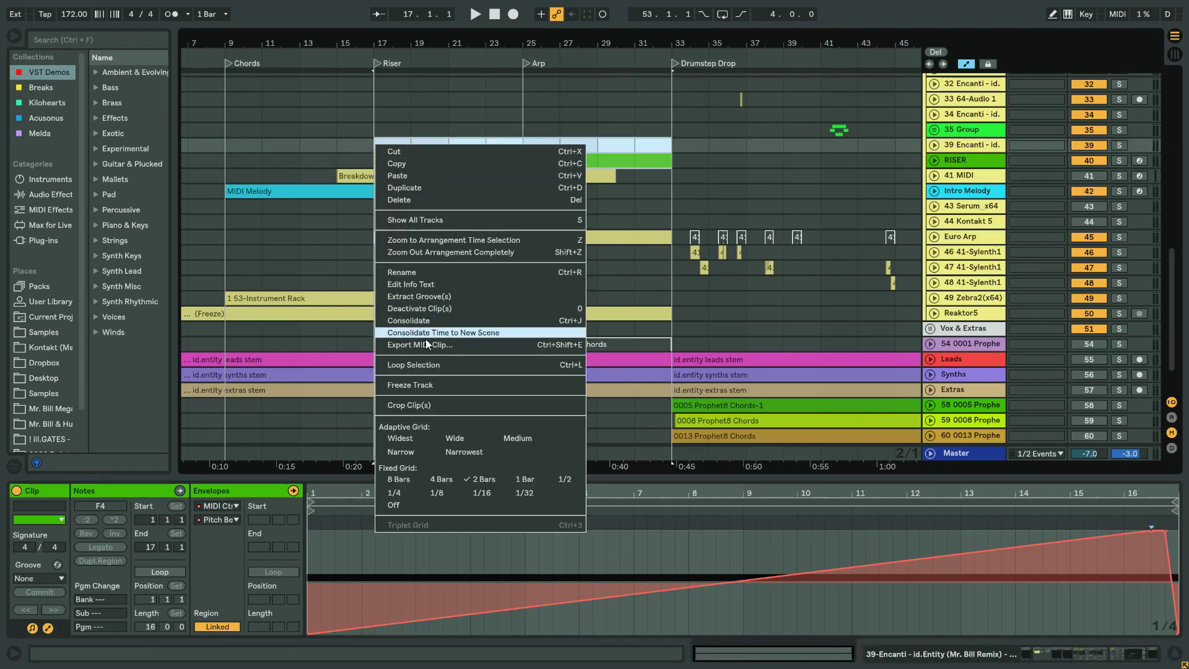
click(376, 127)
drag(377, 127, 643, 150)
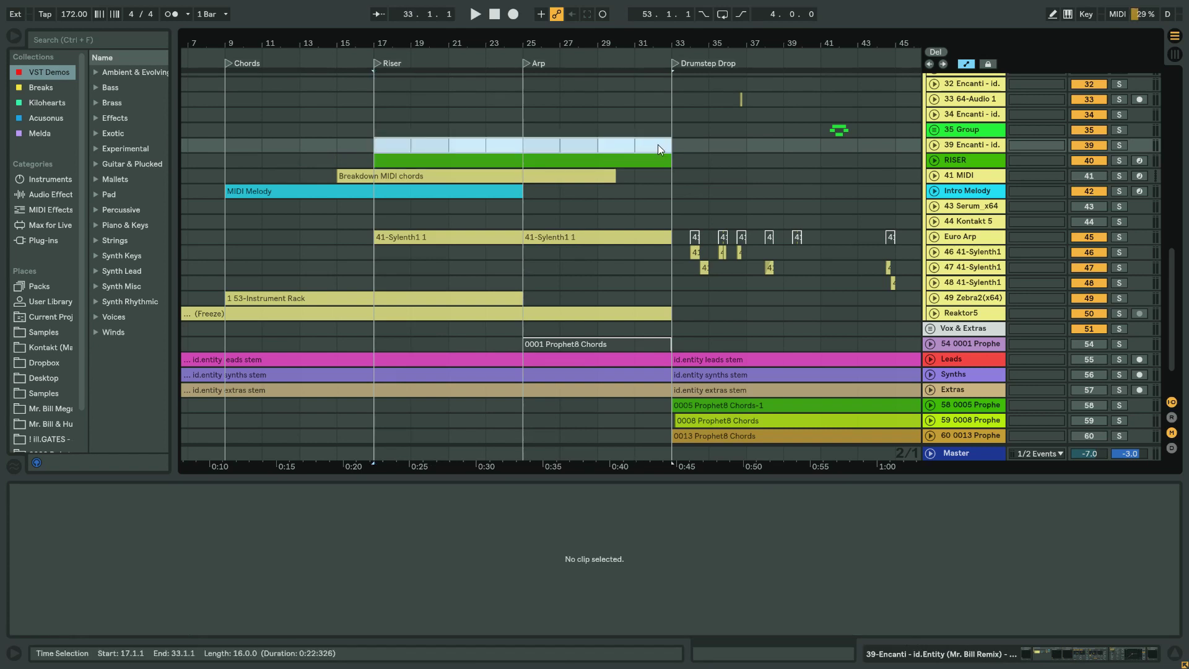
key(ctrl+i)
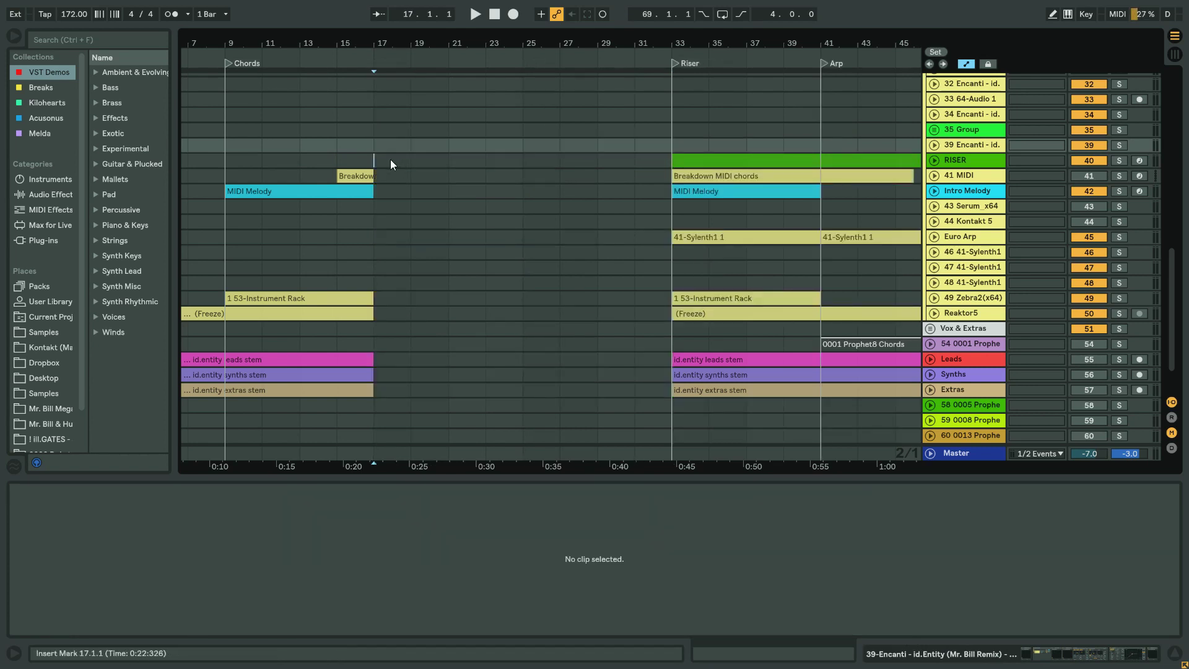
key(ctrl+v)
Unfold the RISER track and compare its automation over bars 33 to 41 with the stretched copy over bars 17 to 33.
click(935, 160)
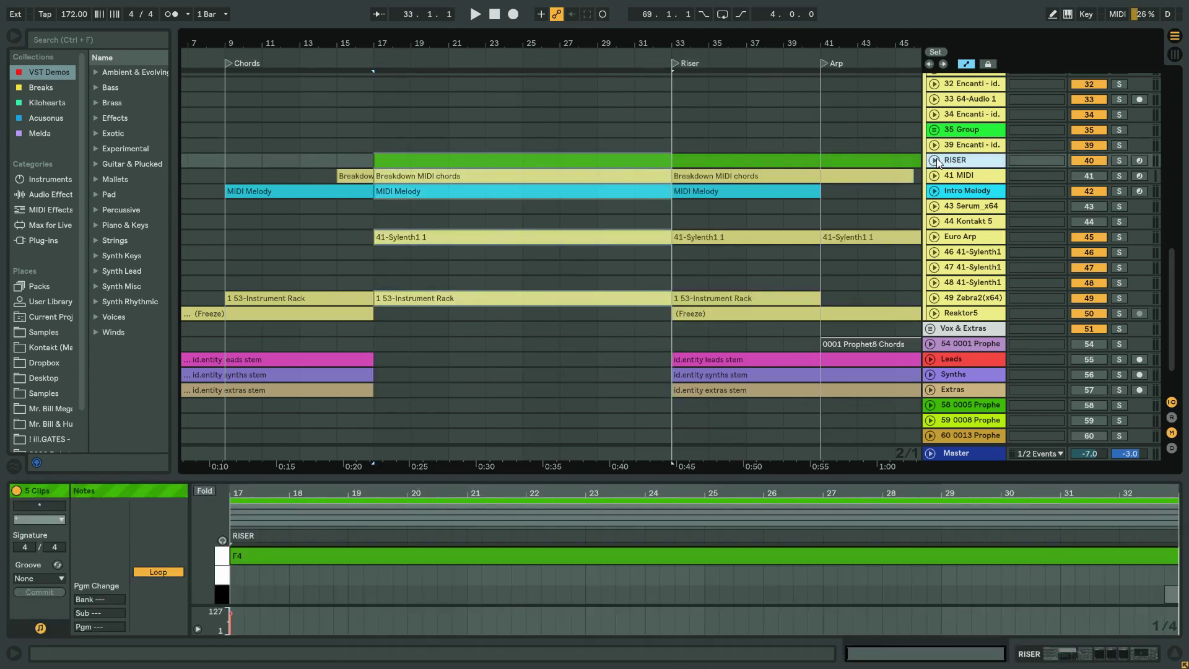
scroll(535, 247, down, 3)
drag(673, 129, 822, 131)
drag(682, 166, 786, 347)
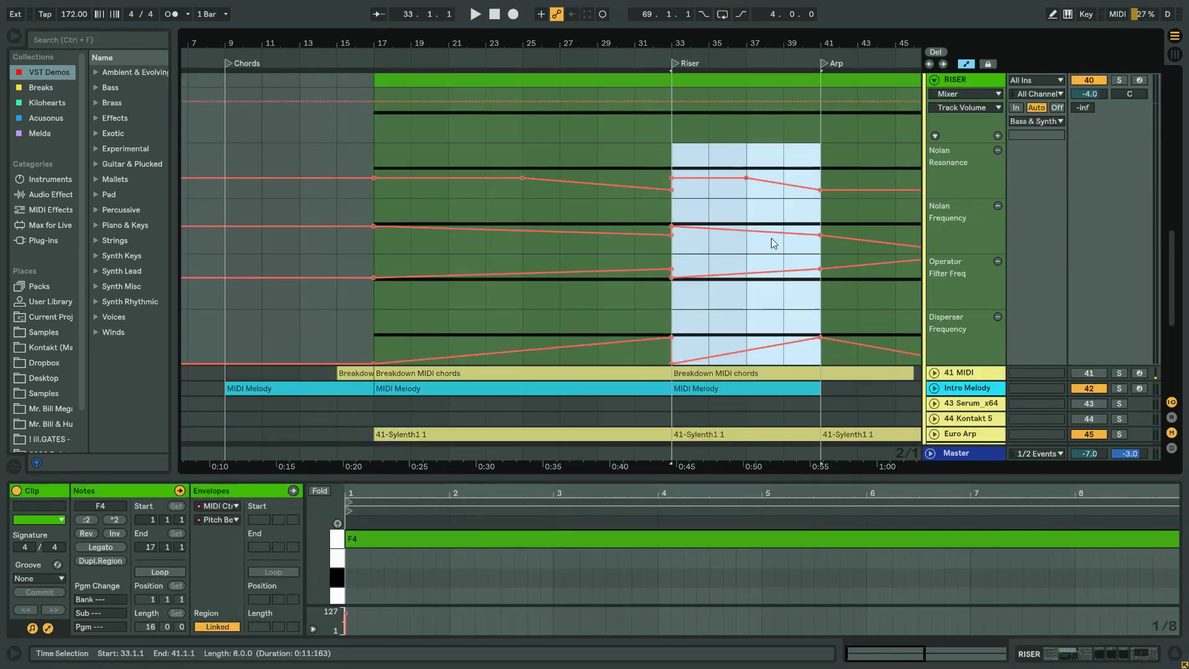
drag(660, 150, 412, 338)
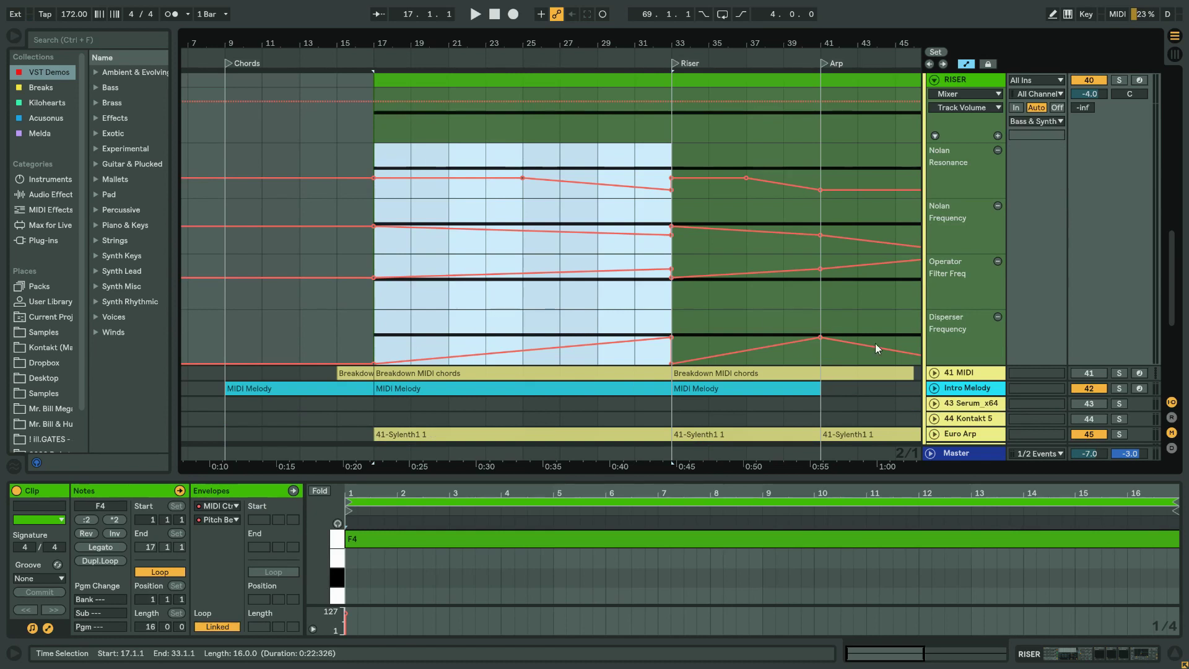
Unfold the 49 Zebra2 track and compare its original automation at bars 33 to 41 with the stretched version at bars 17 to 33.
scroll(932, 310, down, 3)
scroll(937, 312, down, 2)
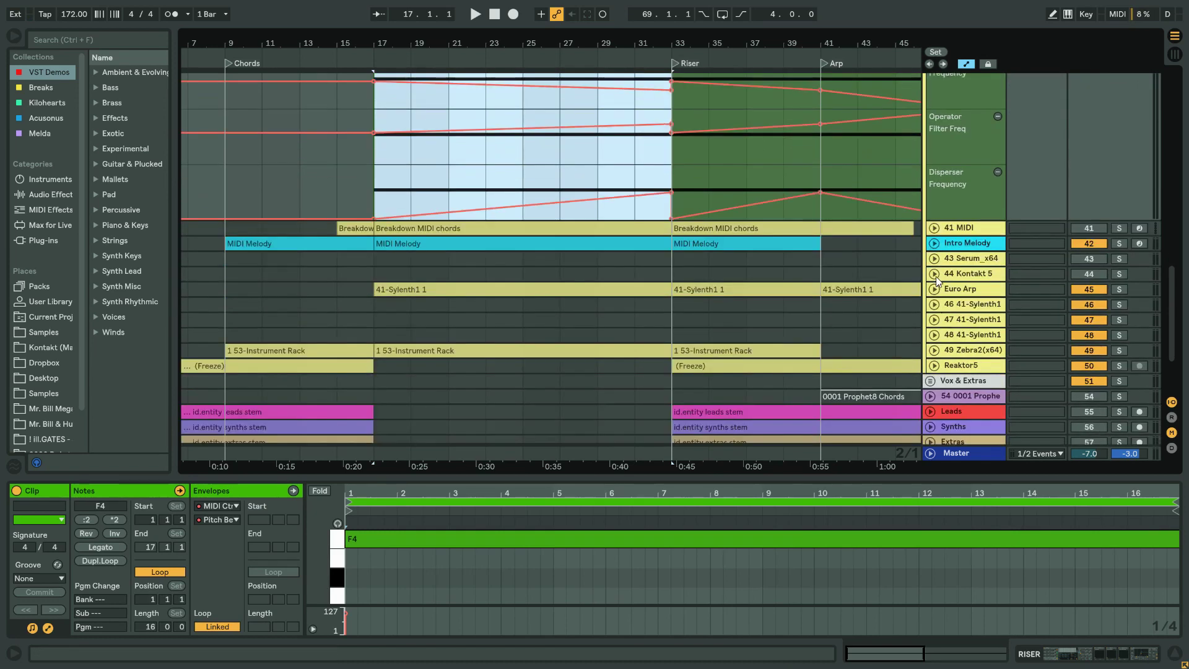
click(935, 349)
scroll(681, 329, down, 7)
click(698, 245)
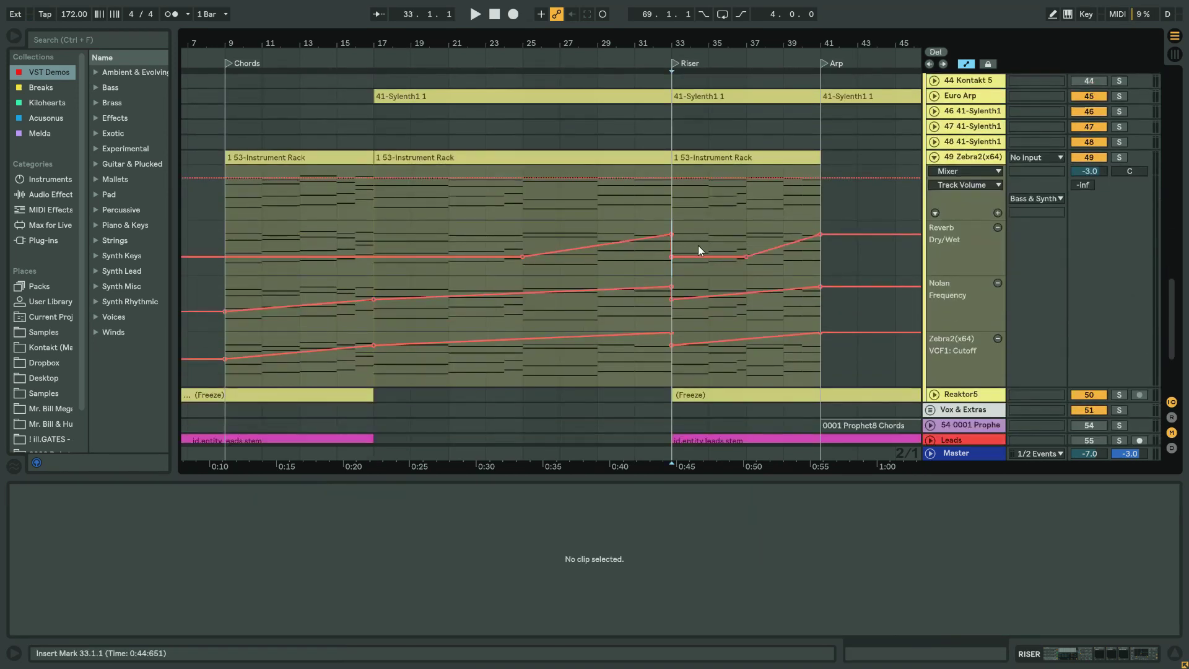
double_click(697, 246)
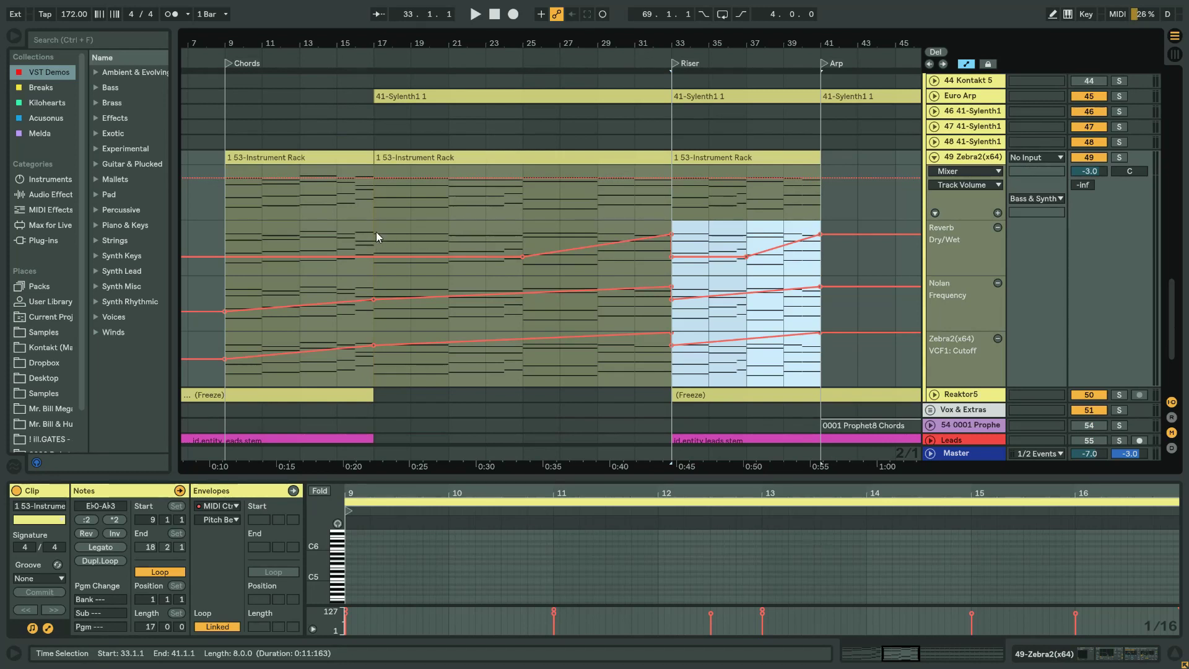
drag(377, 232, 663, 359)
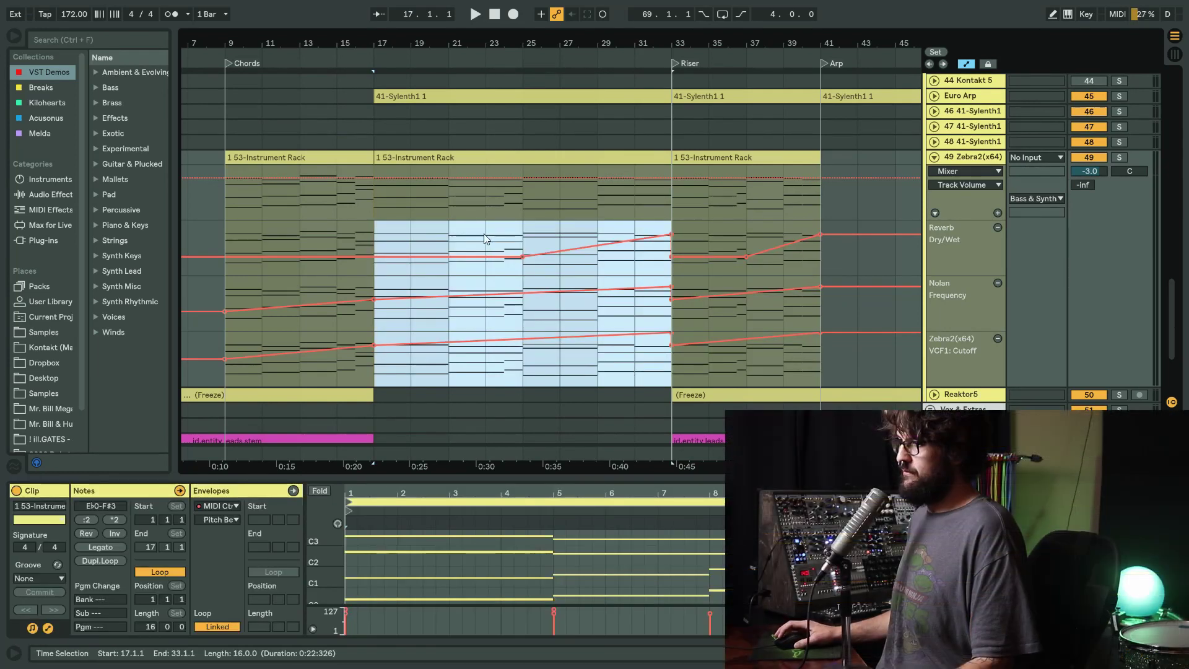
drag(681, 226, 824, 343)
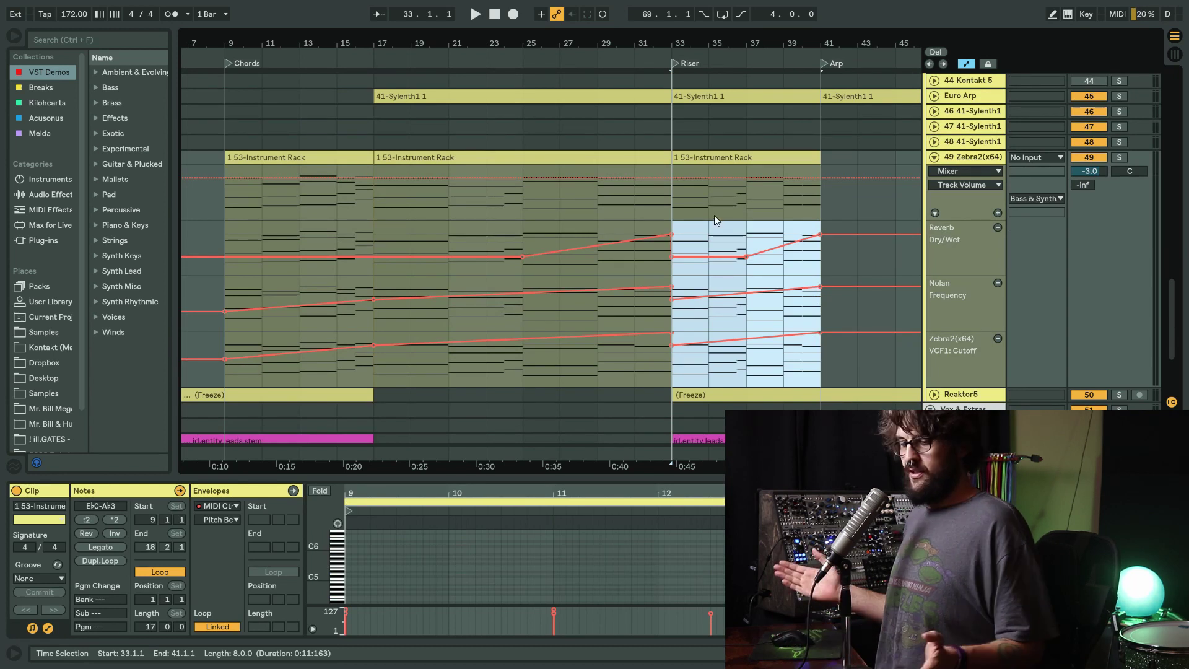
Review the original and stretched RISER automation once more, and collapse the RISER and 49 Zebra2 automation lanes.
scroll(443, 191, up, 5)
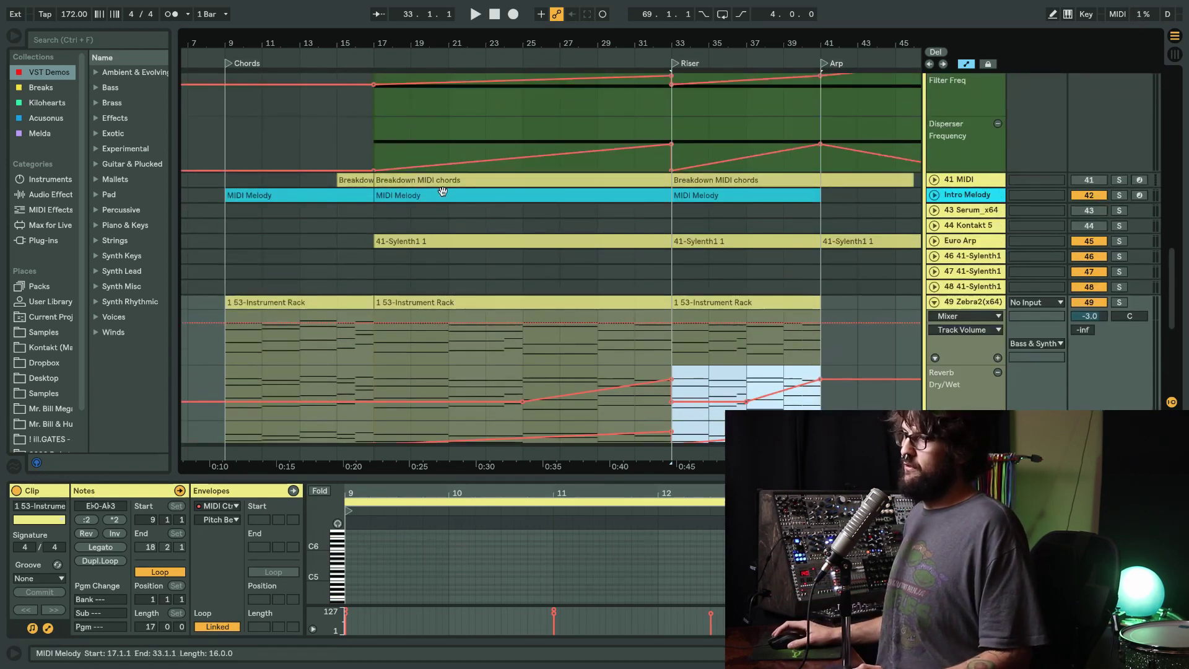
scroll(478, 187, up, 6)
click(379, 125)
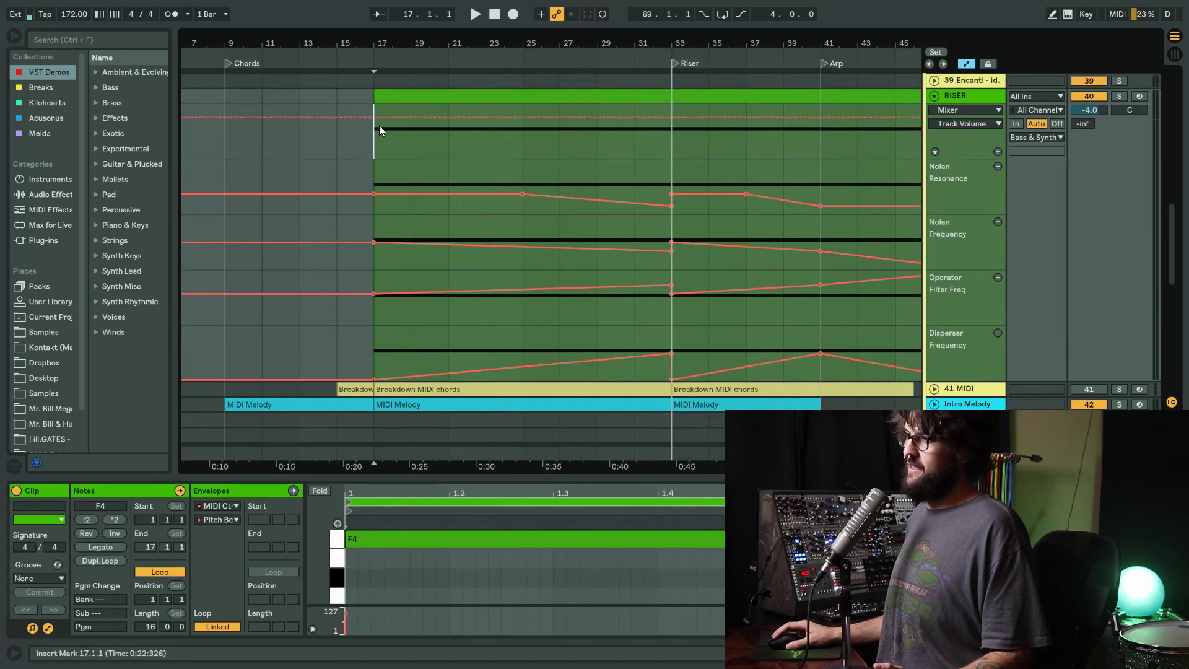
drag(379, 126, 835, 374)
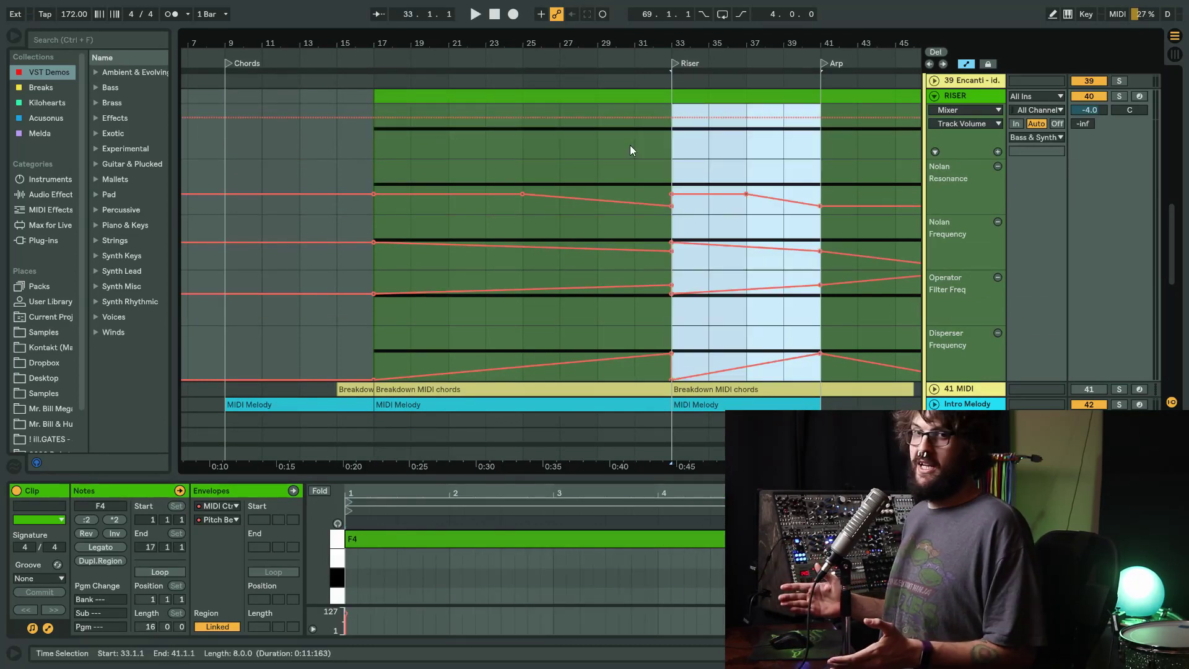
click(934, 95)
click(934, 233)
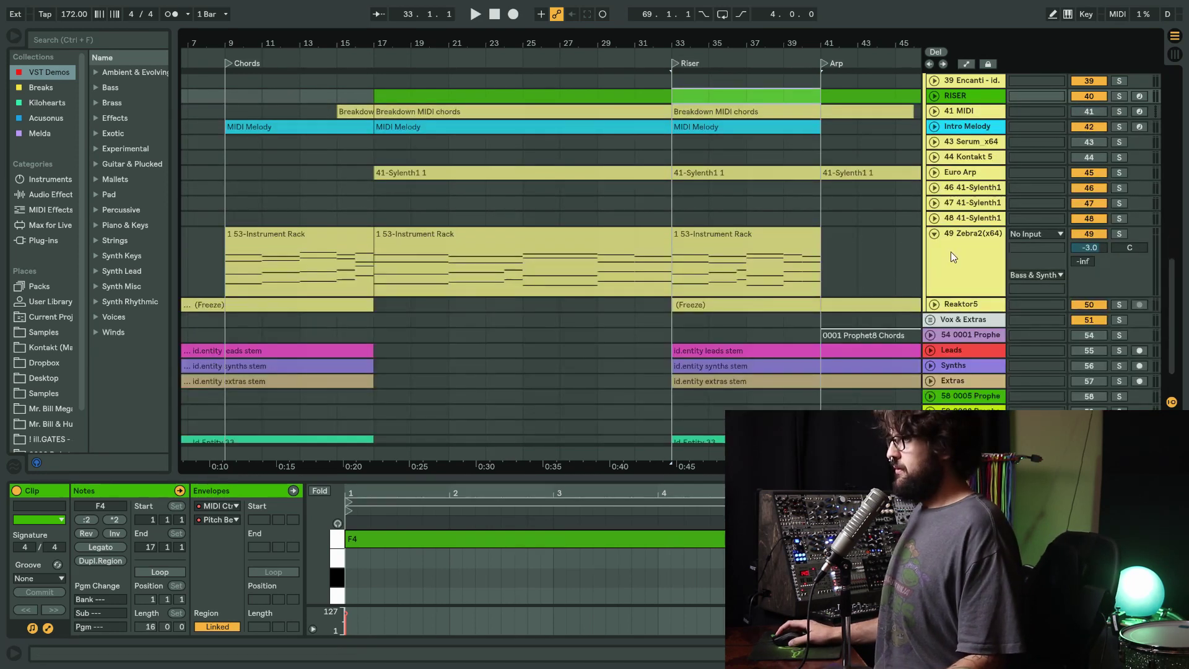
Highlight the stretched section from bar 17 to bar 33 above the 49 Zebra2 track, and place the insert marker at bar 17.
scroll(935, 234, up, 3)
click(660, 295)
drag(661, 293, 373, 285)
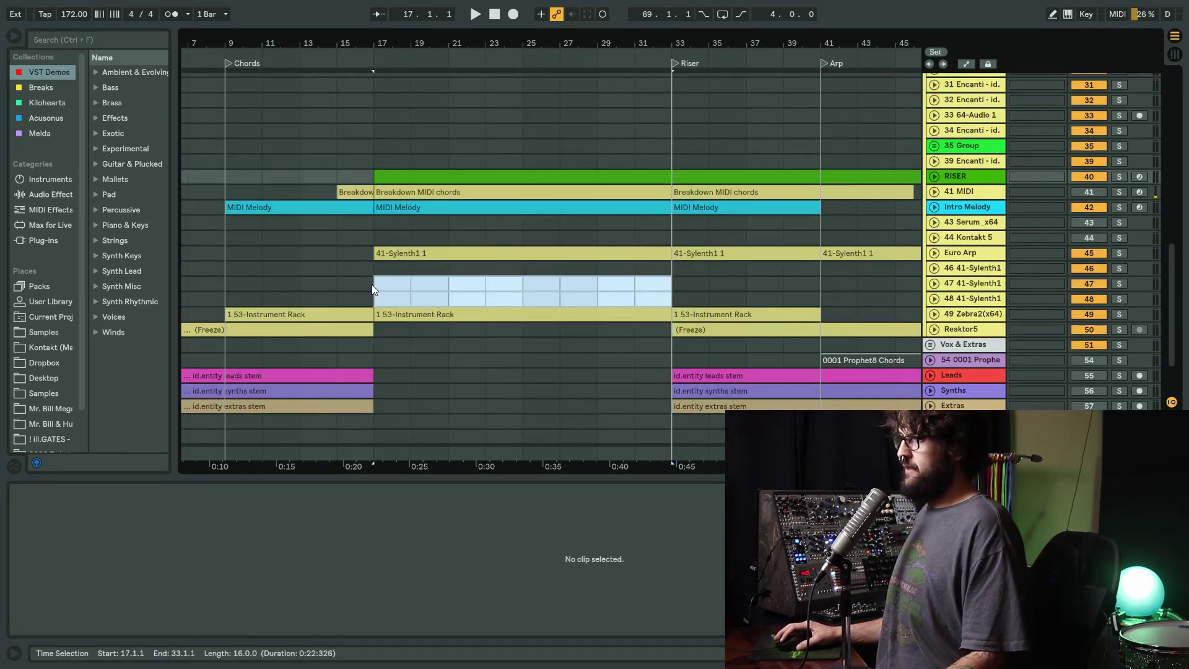
scroll(508, 294, up, 3)
click(388, 228)
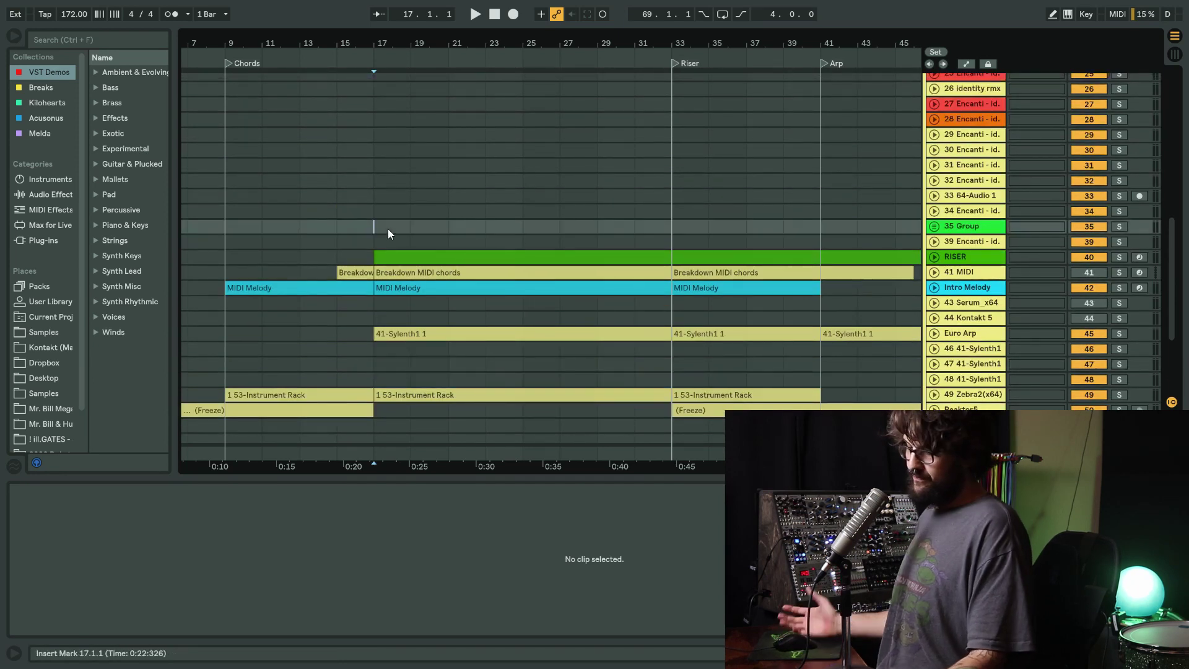
Switch to the YouTube tutorial on timestretching automation in the browser, and return to Ableton Live.
key(alt+Tab)
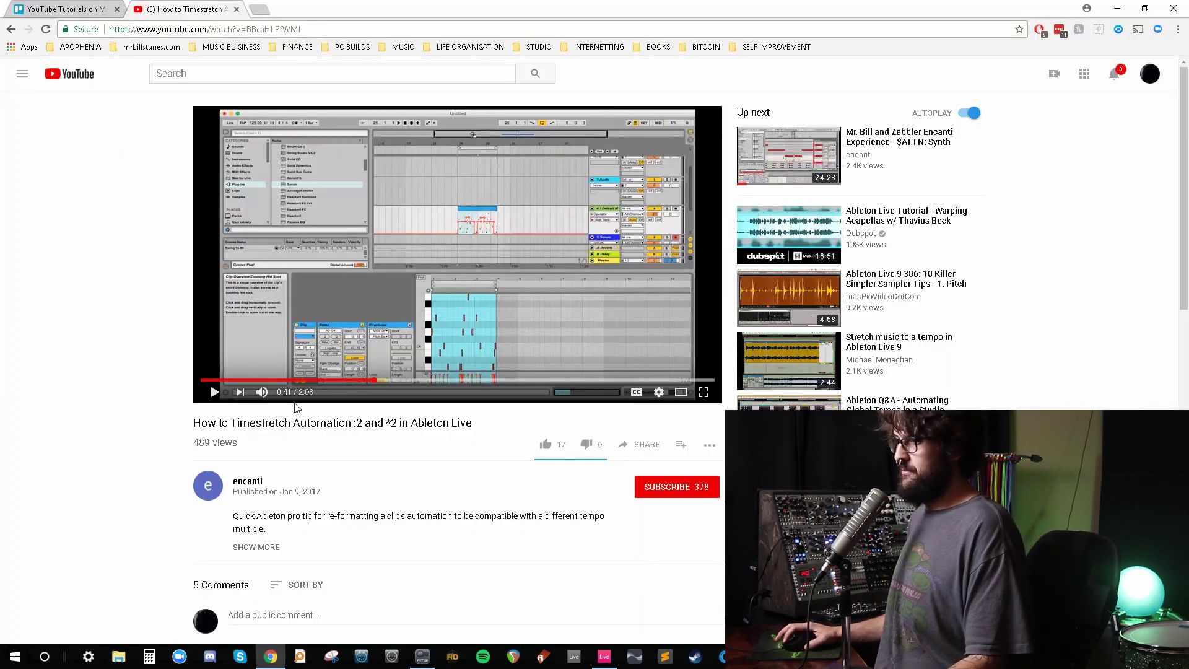
key(alt+Tab)
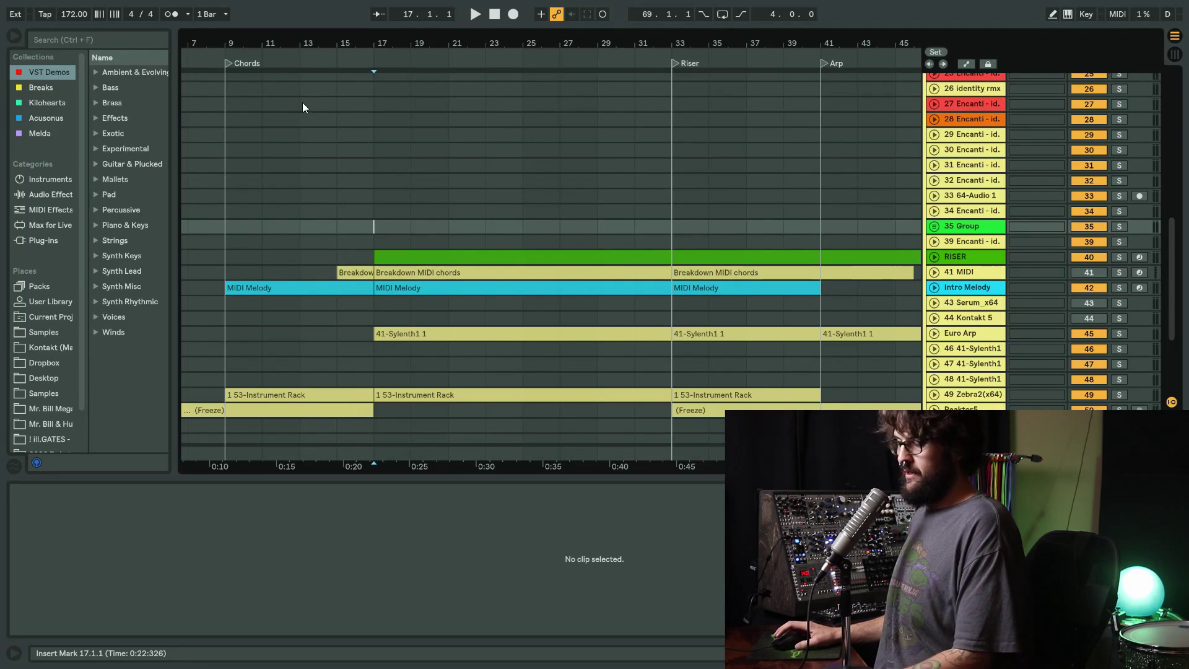
Play the arrangement from bar 65, at the start of the Liquid Stranger Neuro section.
key(minus)
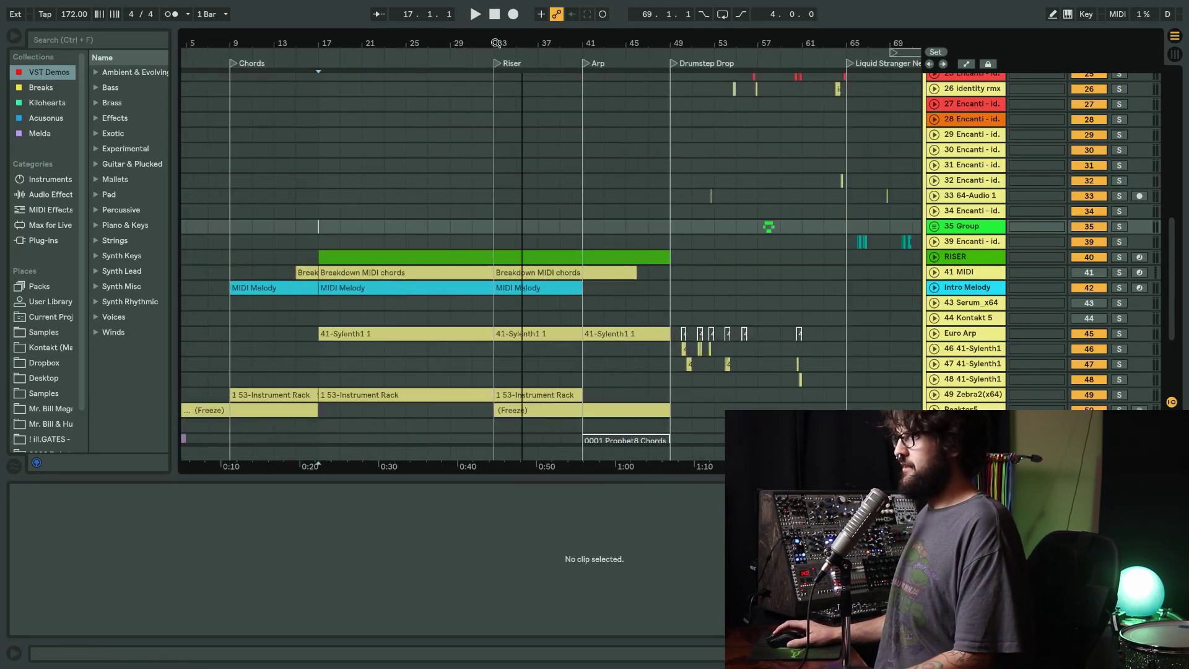
click(756, 155)
key(space)
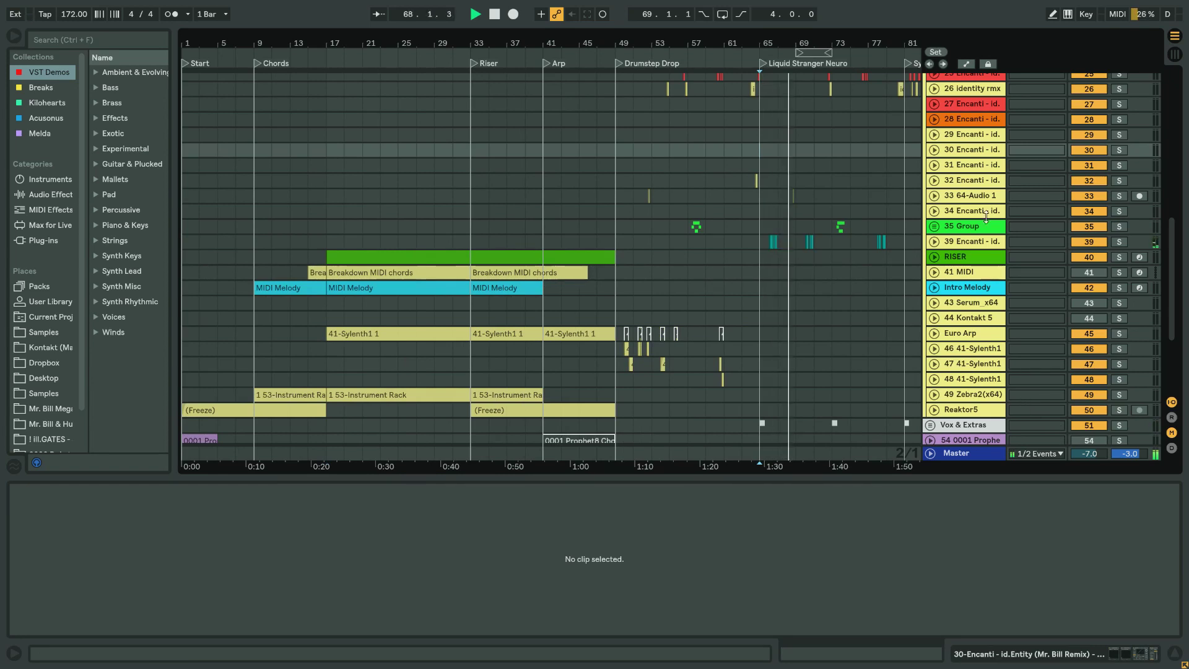
Unfold the Groove group and the 12 Encanti track, and look over all tracks of the full arrangement during playback.
key(minus)
key(minus)
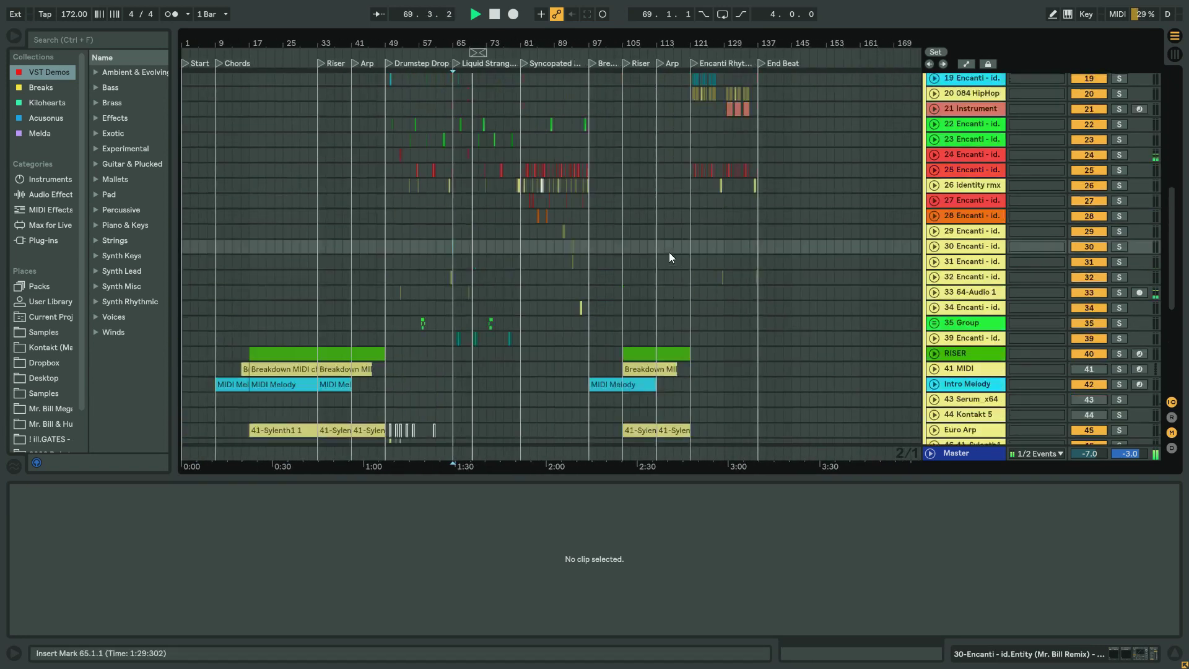
scroll(669, 252, up, 10)
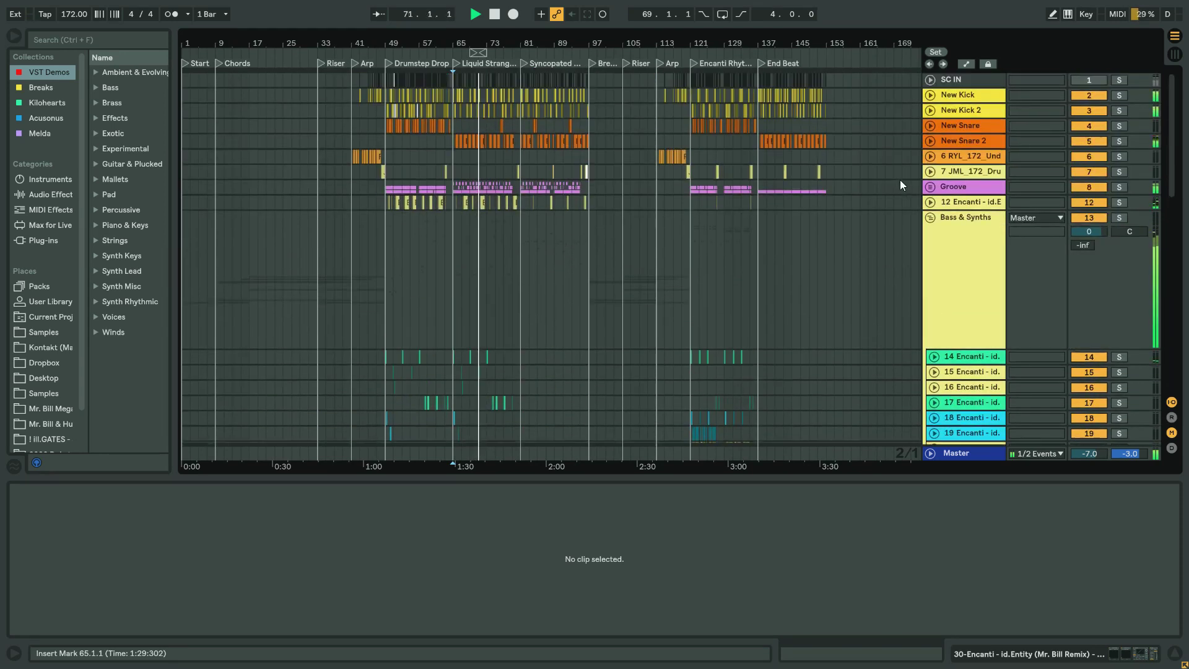
click(930, 186)
click(932, 288)
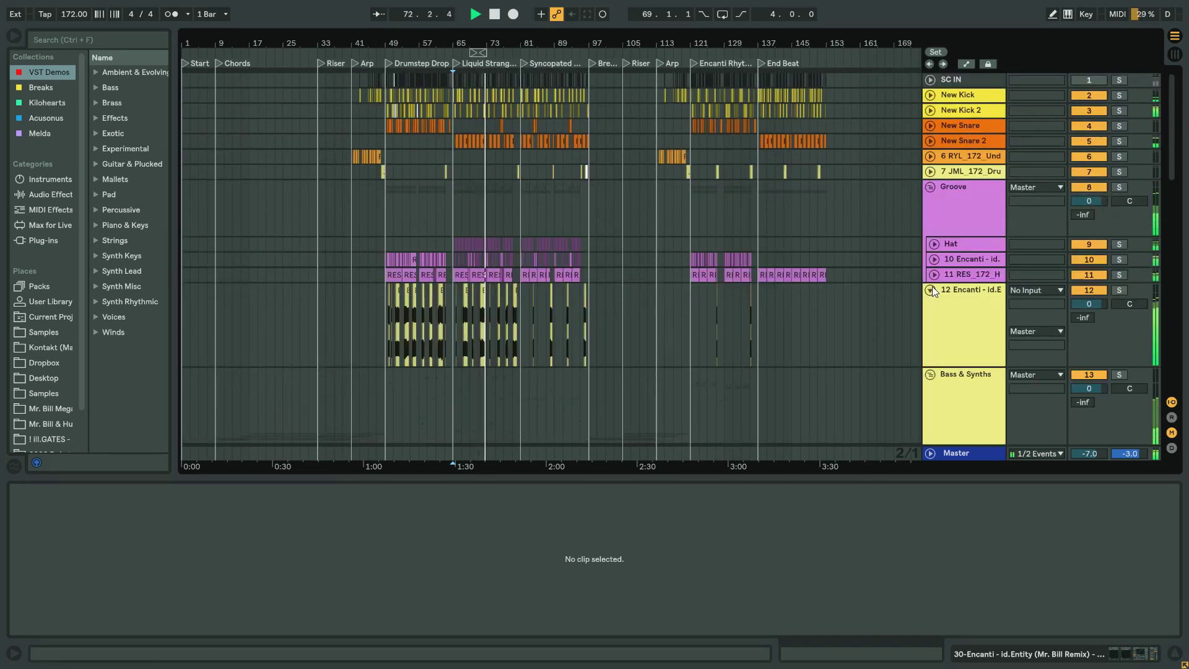
scroll(503, 266, down, 12)
scroll(507, 284, down, 5)
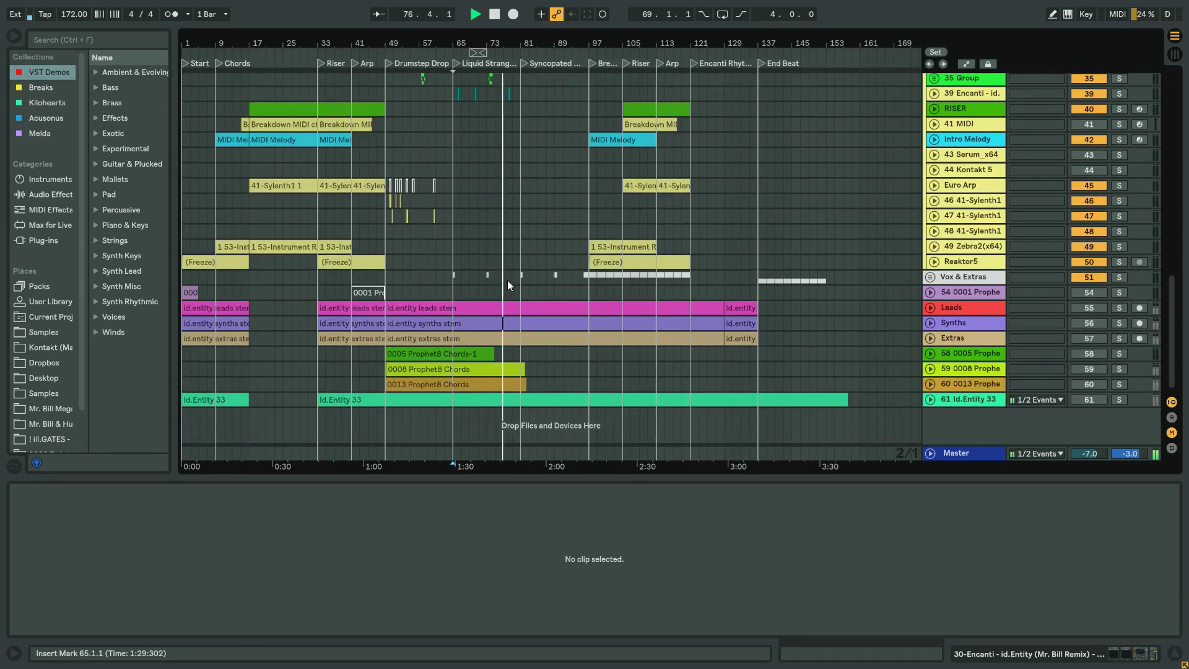
scroll(509, 280, up, 4)
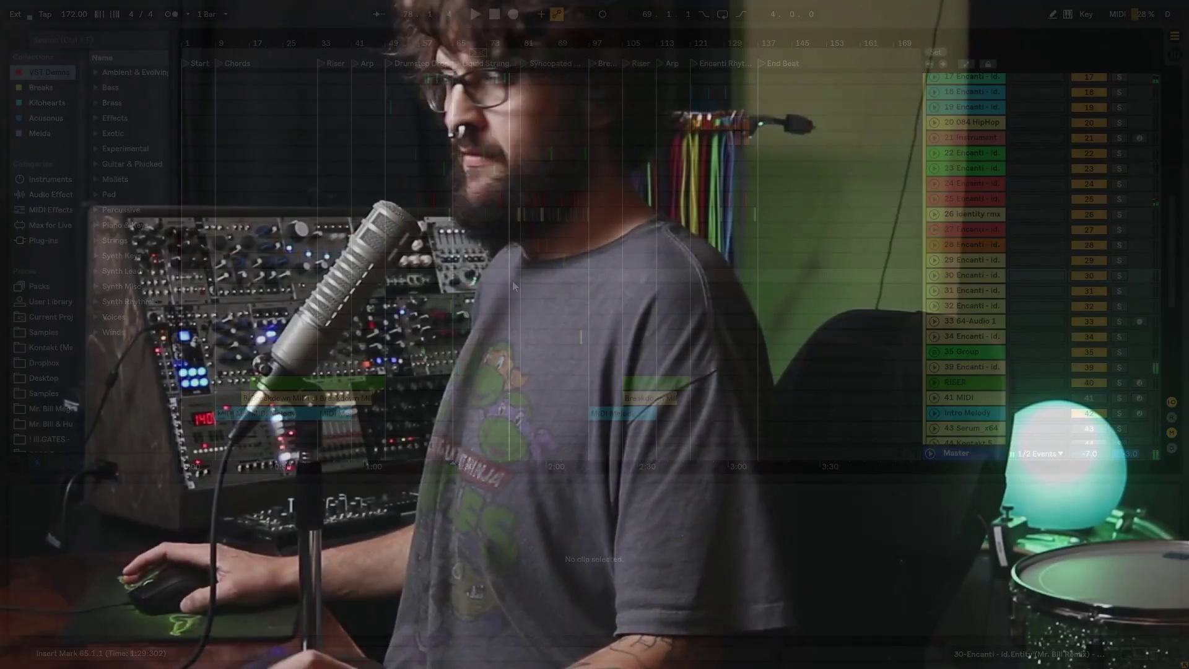